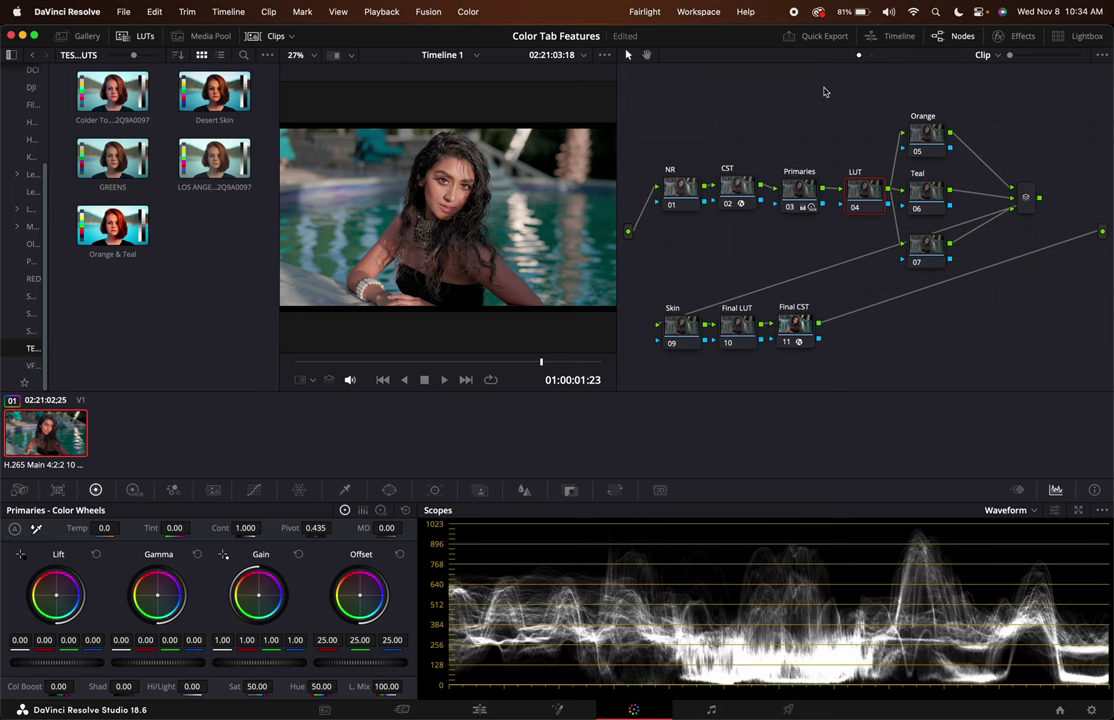
# - Apply the Desert Skin LUT to LUT node 04 for a darker, warmer grade
pyautogui.doubleClick(215, 110)
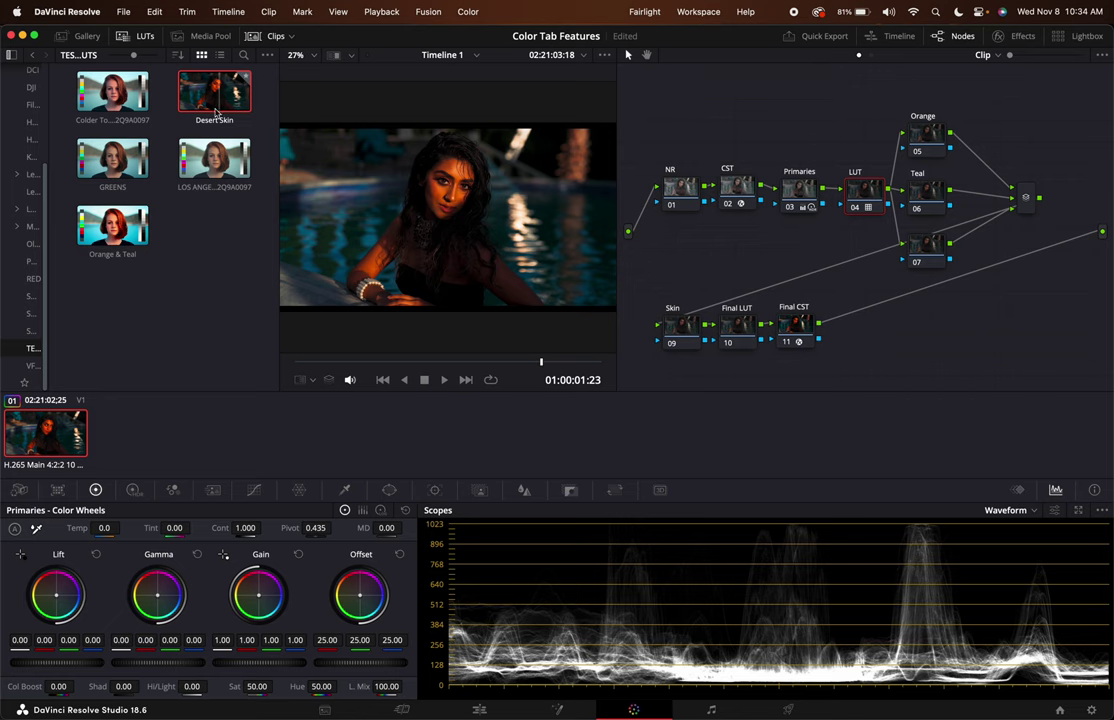
# - Bypass the Primaries node to compare, then lower the LUT node's key output gain
pyautogui.click(136, 38)
pyautogui.click(806, 192)
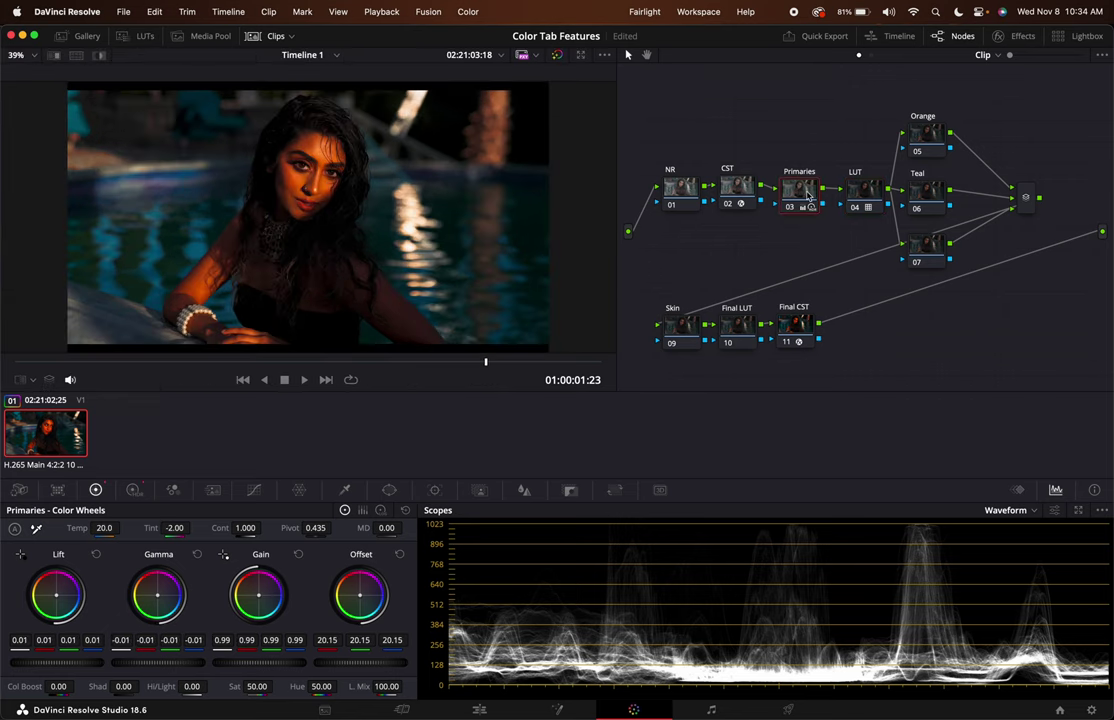
pyautogui.press('super+d')
pyautogui.click(866, 192)
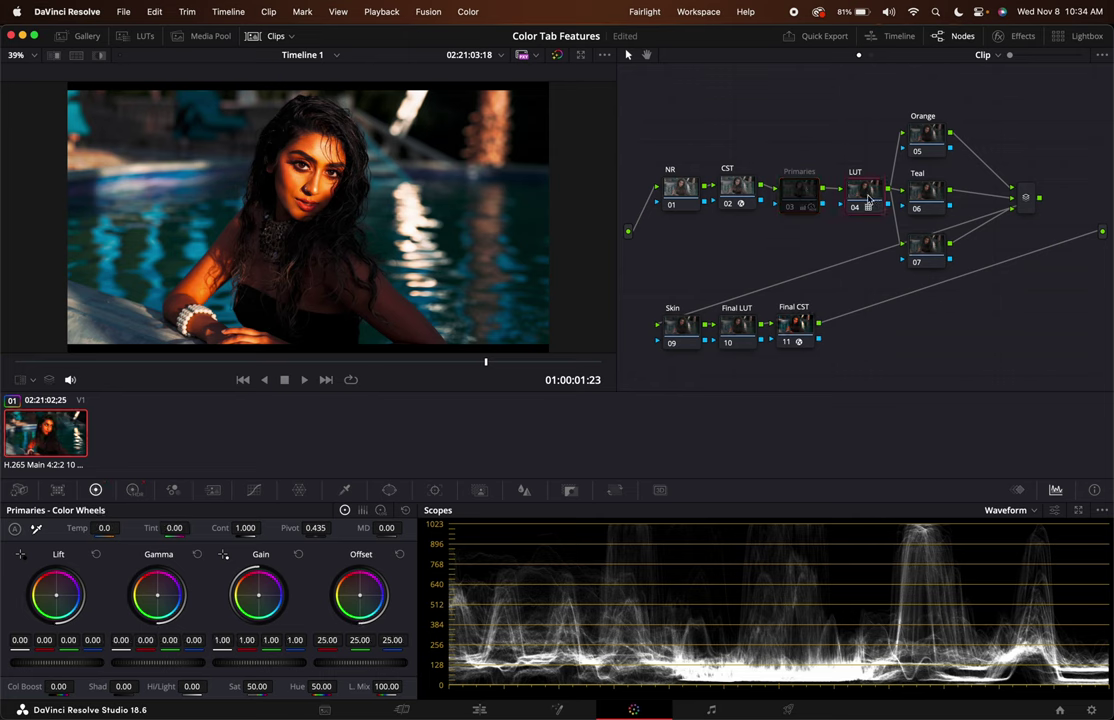
pyautogui.click(570, 490)
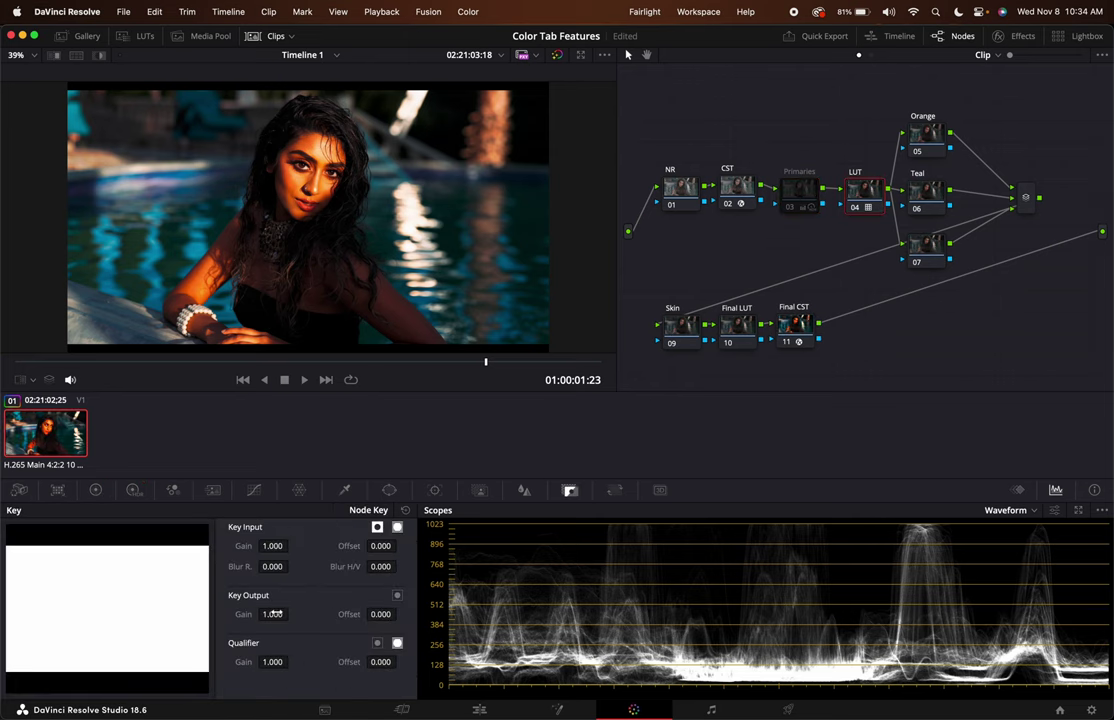
pyautogui.moveTo(272, 614)
pyautogui.mouseDown()
pyautogui.moveTo(250, 614)
pyautogui.moveTo(292, 614)
pyautogui.mouseUp()
pyautogui.moveTo(663, 612); pyautogui.dragTo(606, 605)
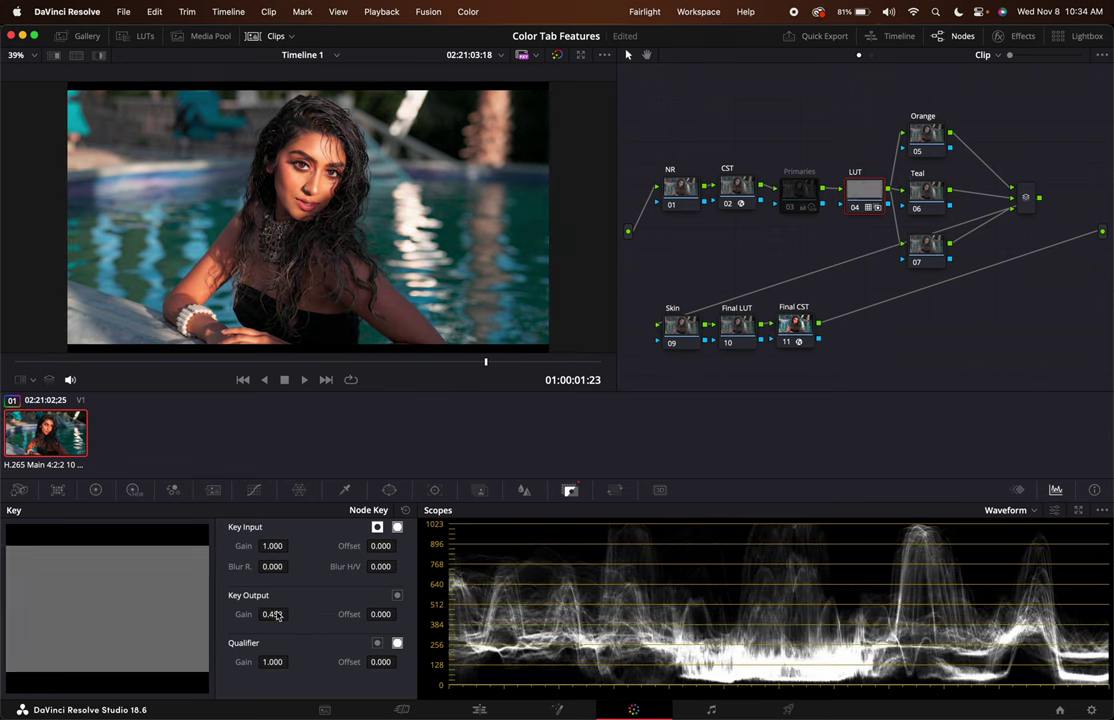
# - Restore the Primaries node and set the LUT node's key output gain to about 0.152
pyautogui.press('super+z')
pyautogui.press('super+z')
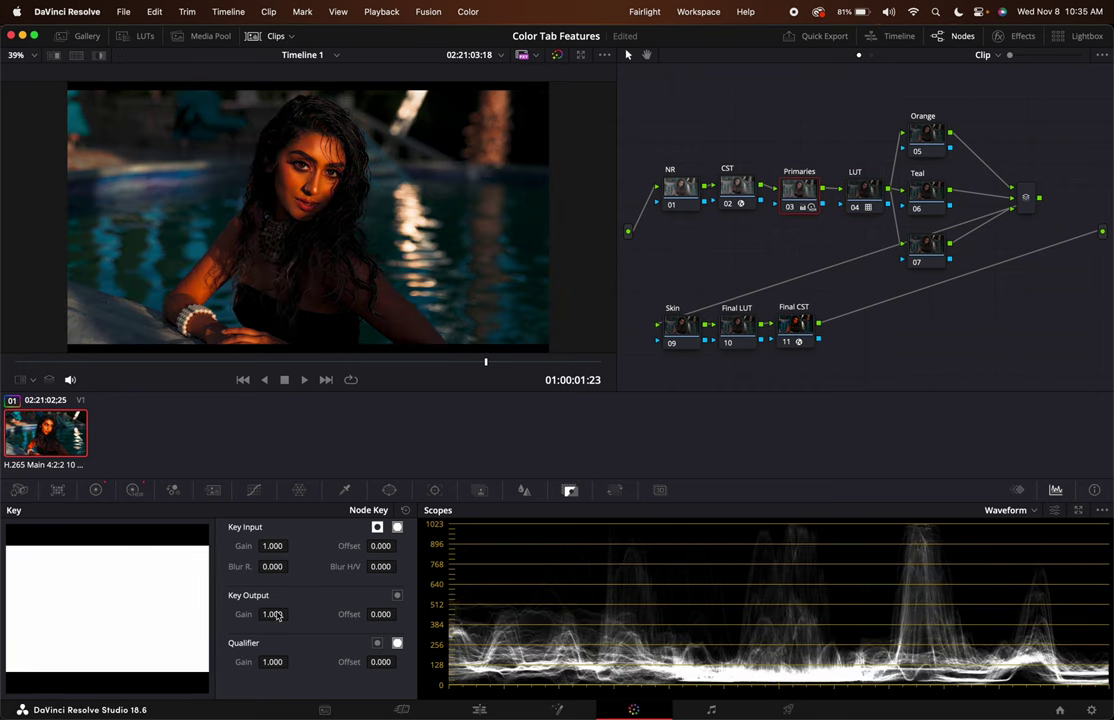
pyautogui.click(852, 200)
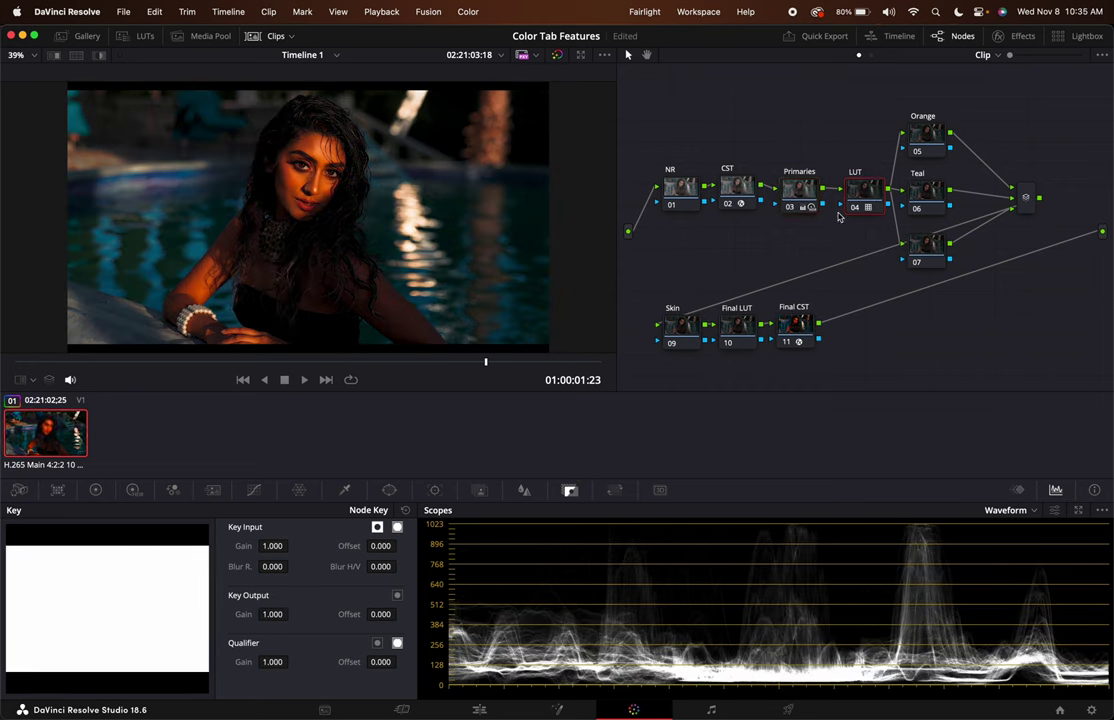
pyautogui.moveTo(271, 613); pyautogui.dragTo(369, 596)
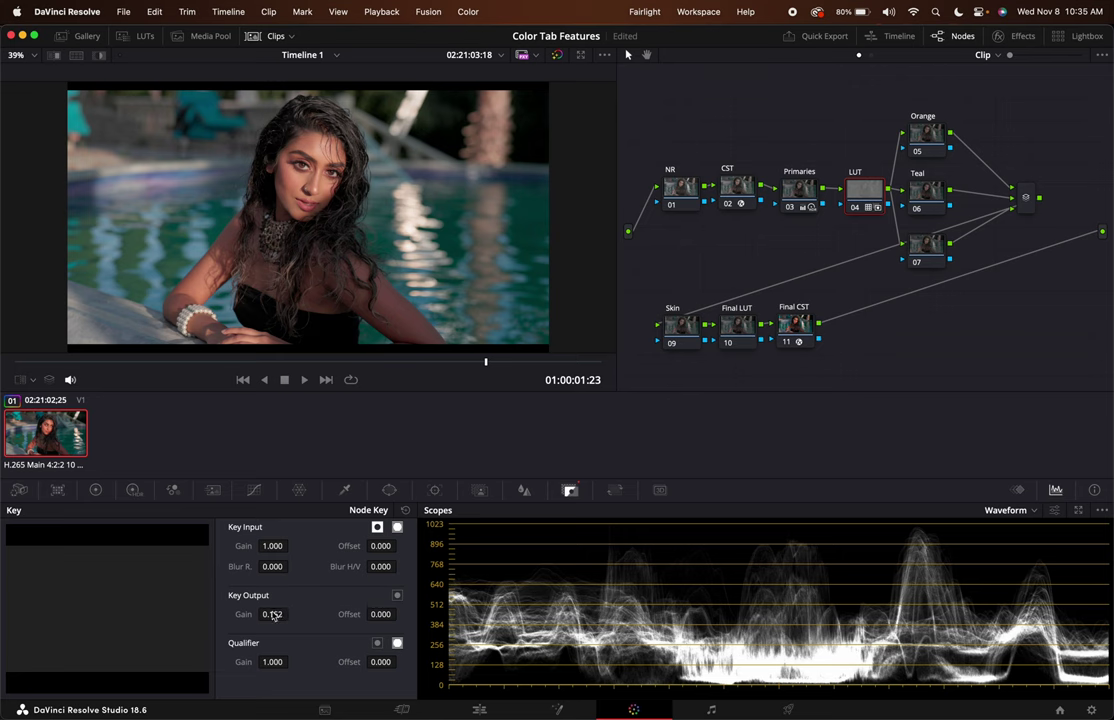
pyautogui.press('XF86MonBrightnessUp')
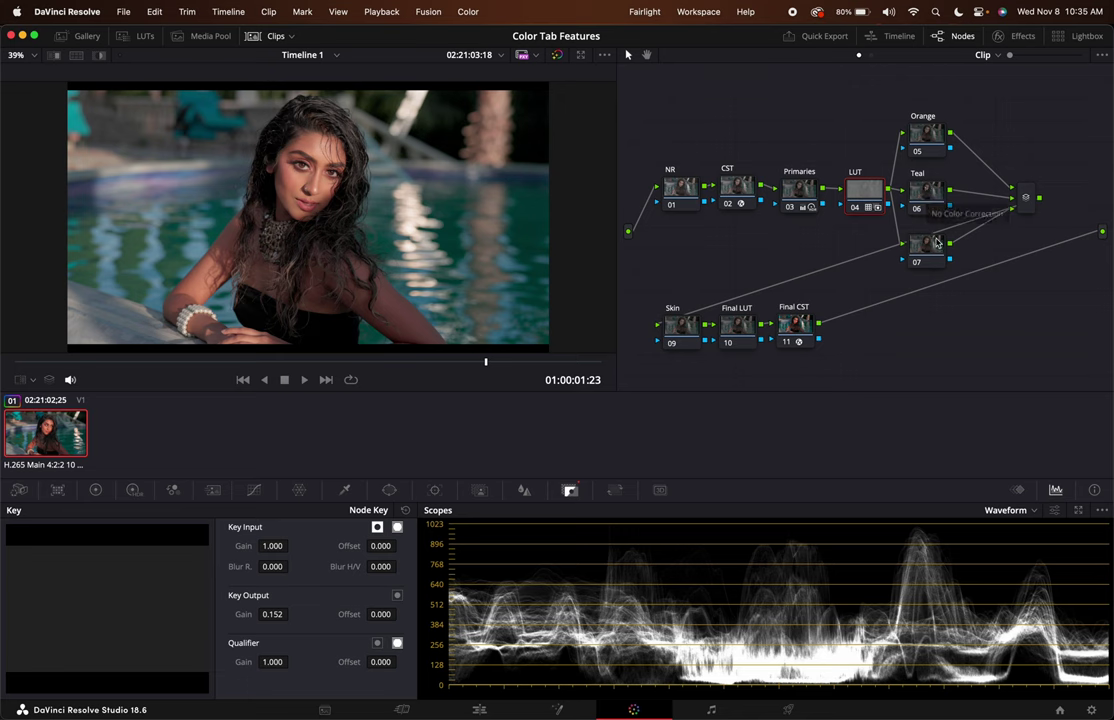
pyautogui.moveTo(927, 245); pyautogui.dragTo(936, 260)
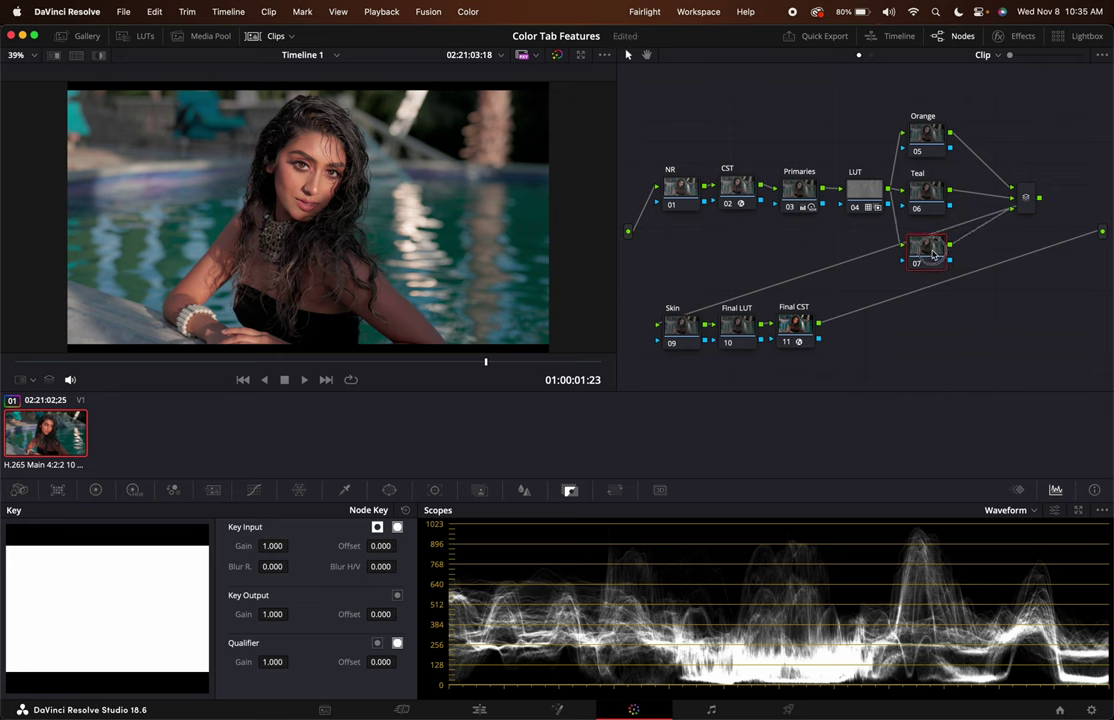
# - Sample the teal pool water into the Teal node's HSL qualifier and view the matte
pyautogui.click(929, 189)
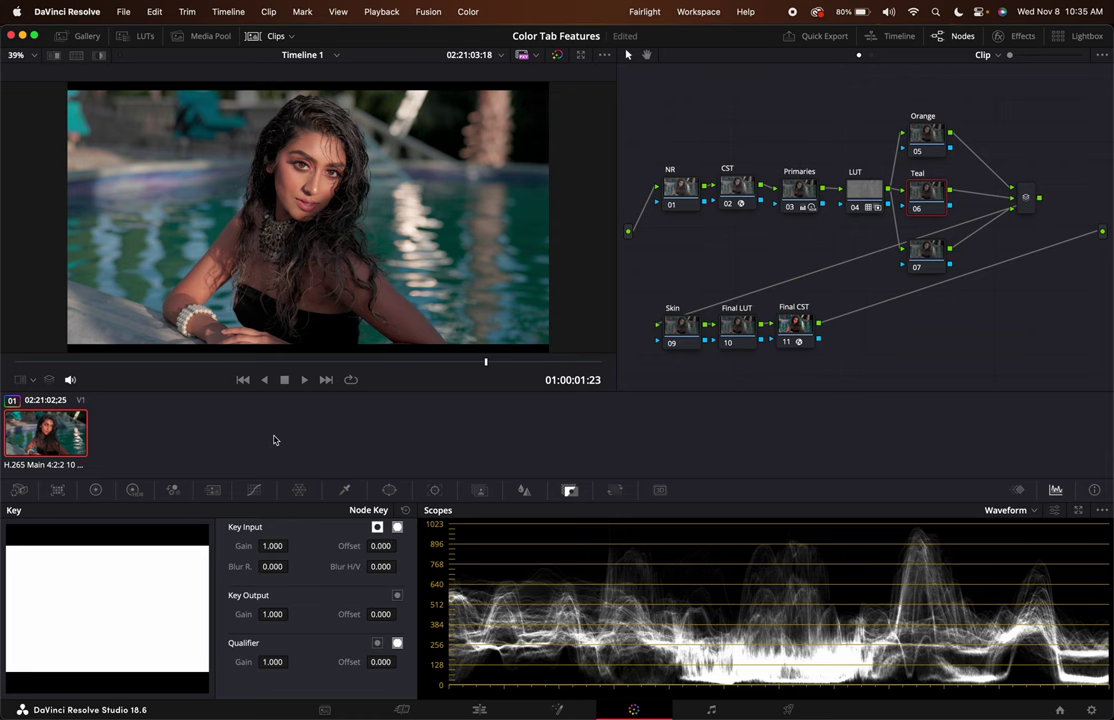
pyautogui.click(345, 492)
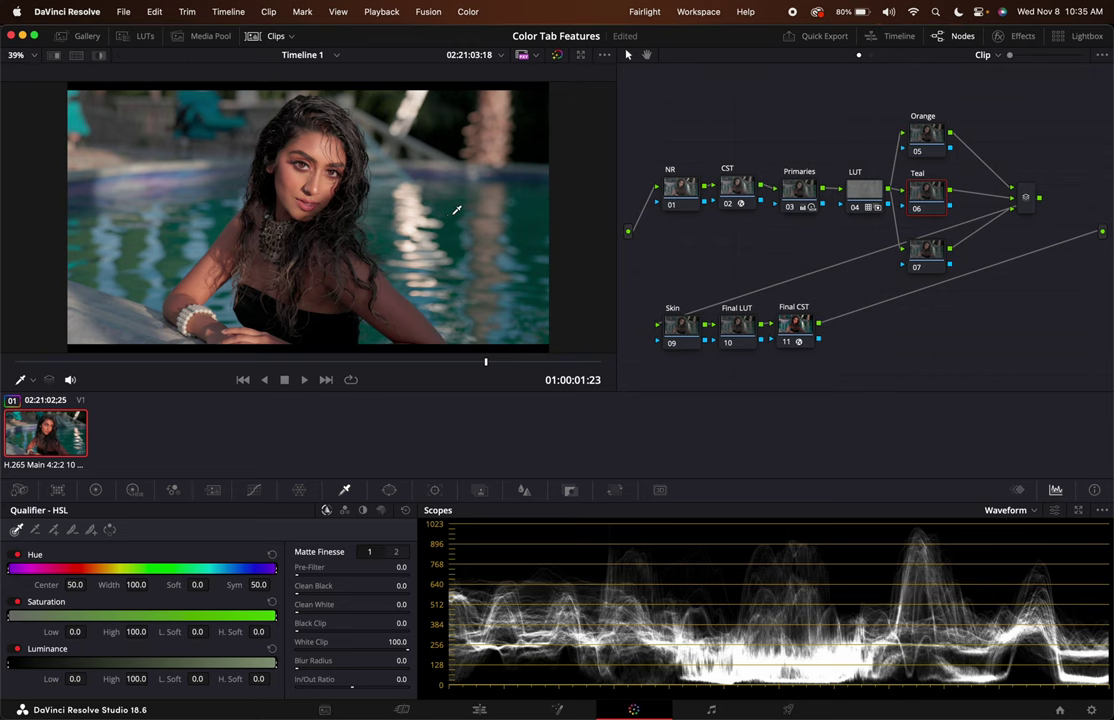
pyautogui.click(530, 207)
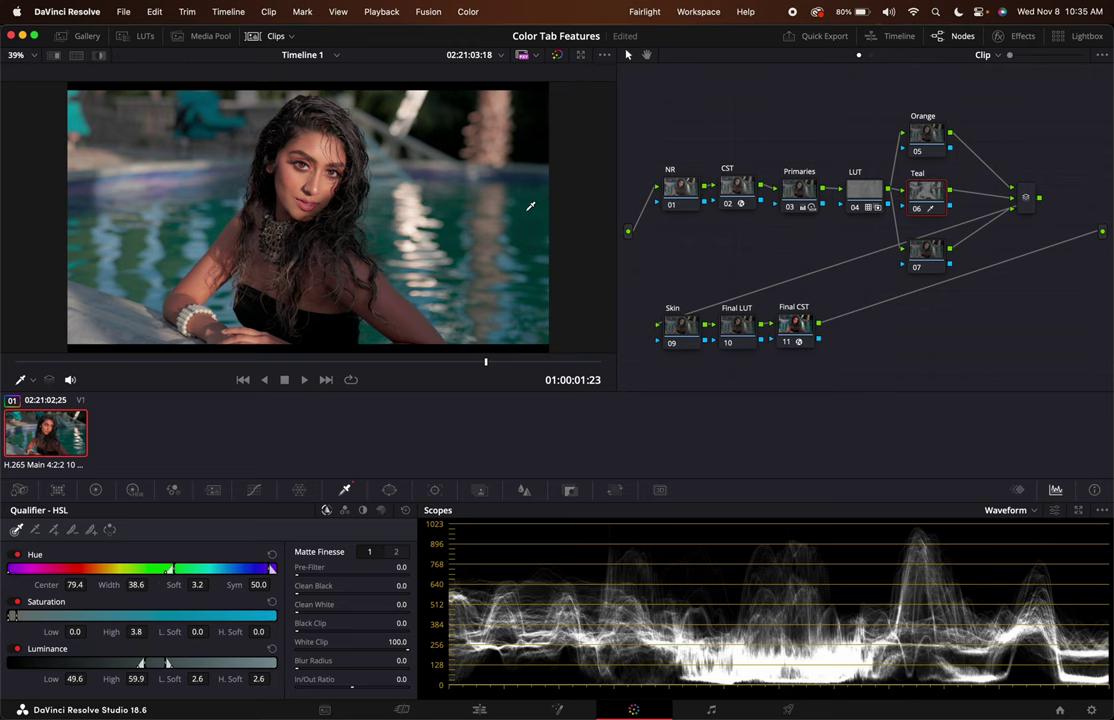
pyautogui.hotkey('shift', 'h')
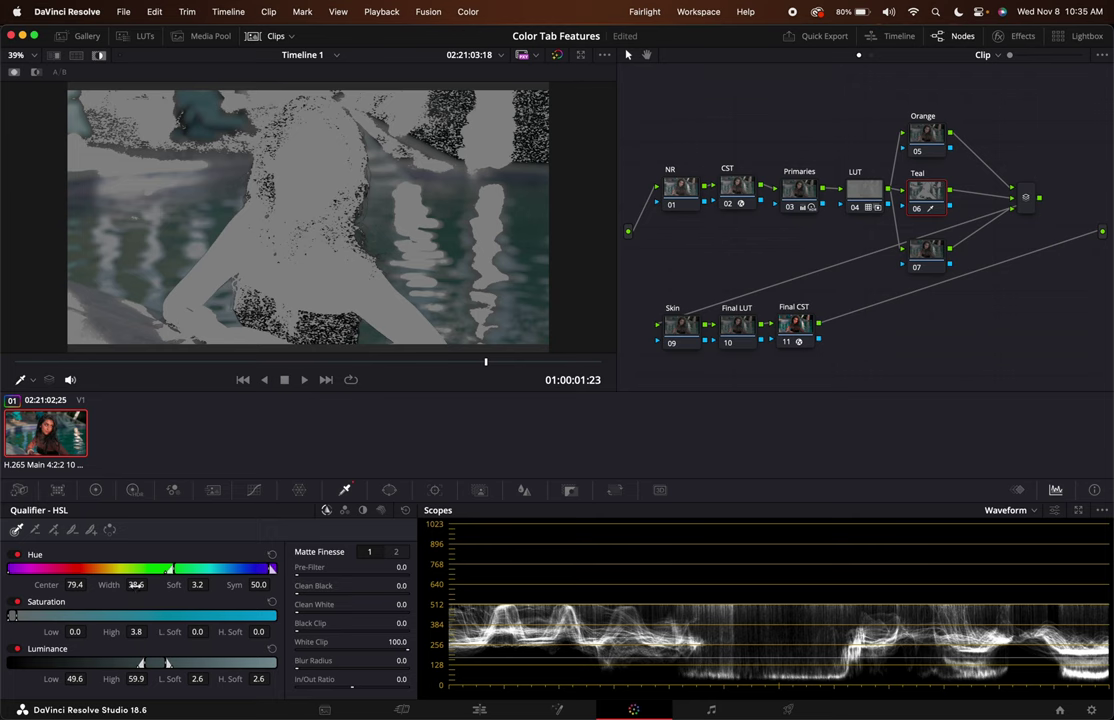
# - Narrow the hue width to 18.5, raise luminance low to 54.0, and set blur radius 20.0
pyautogui.moveTo(136, 584); pyautogui.dragTo(148, 585)
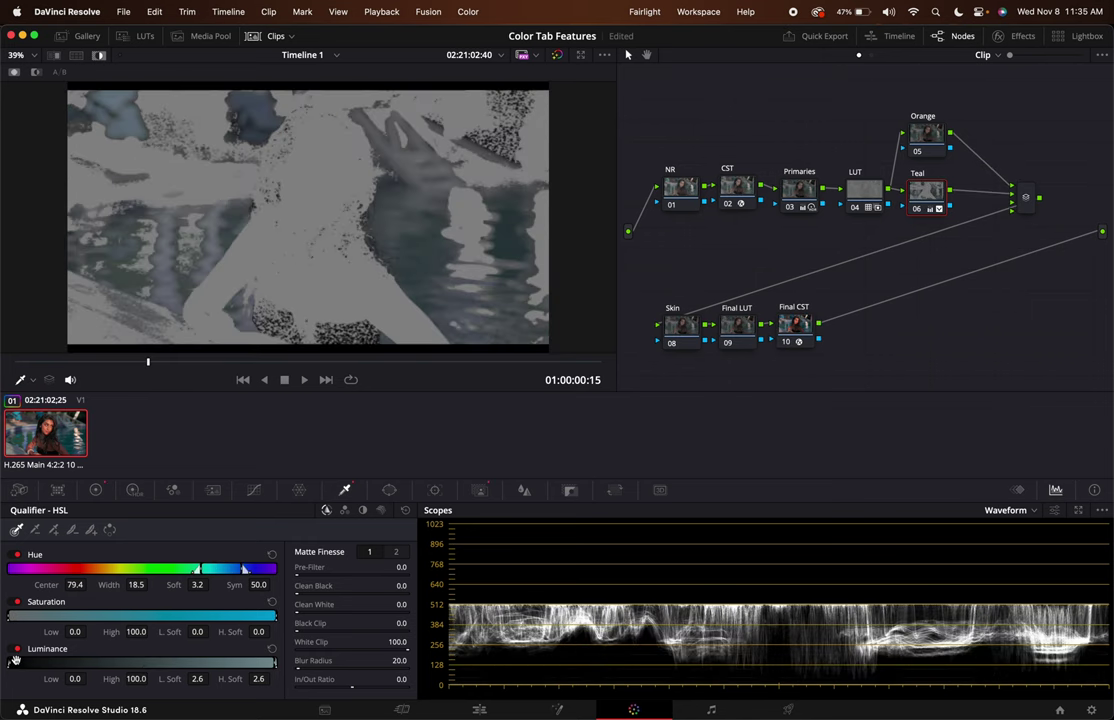
pyautogui.moveTo(10, 662); pyautogui.dragTo(156, 655)
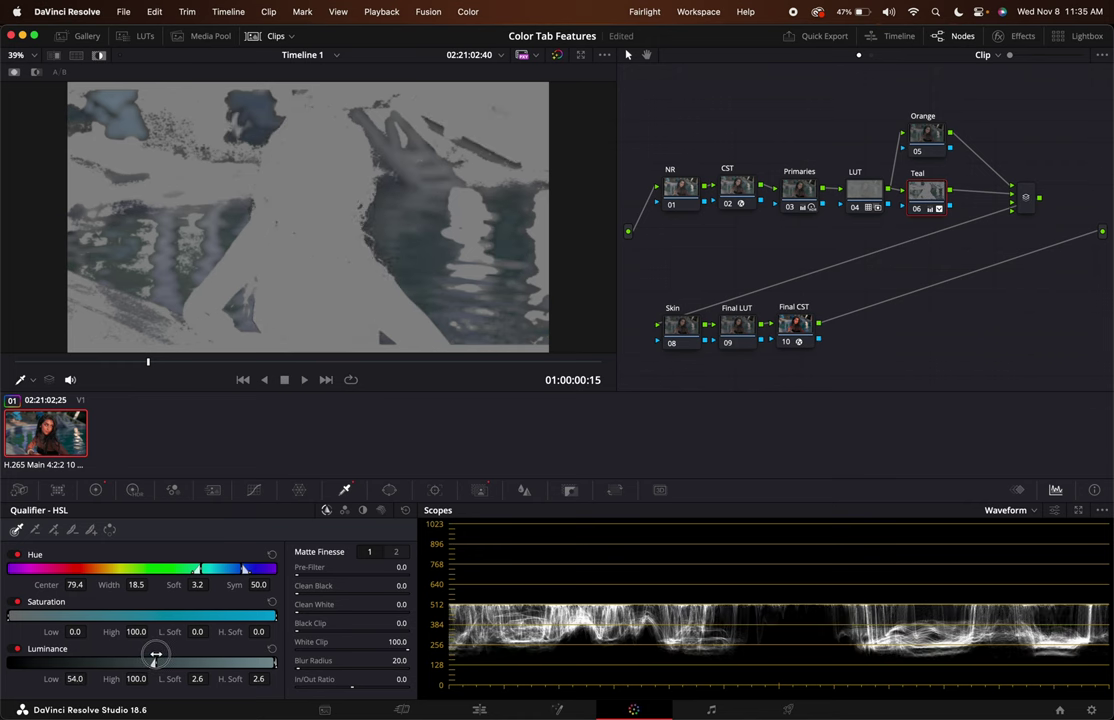
pyautogui.click(399, 662)
pyautogui.press('BackSpace')
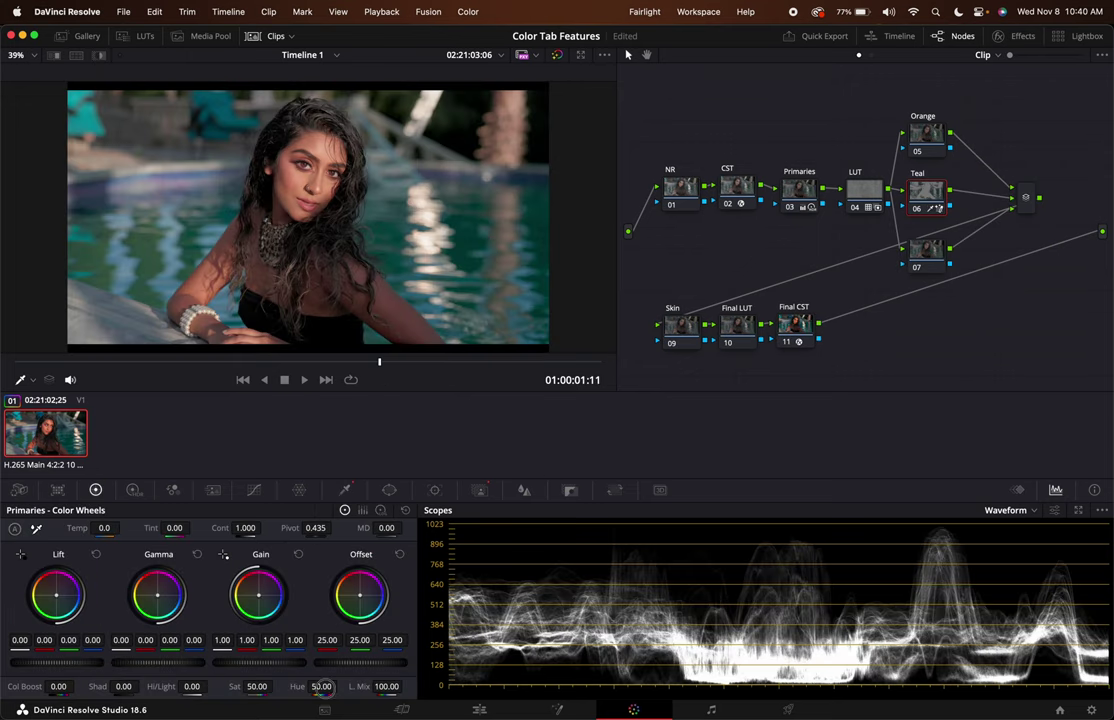
# - Shift the Teal node's keyed water to Hue 43.40, Sat 42.60 and Gain 1.02
pyautogui.moveTo(321, 687)
pyautogui.mouseDown()
pyautogui.moveTo(358, 690)
pyautogui.moveTo(283, 687)
pyautogui.moveTo(323, 688)
pyautogui.mouseUp()
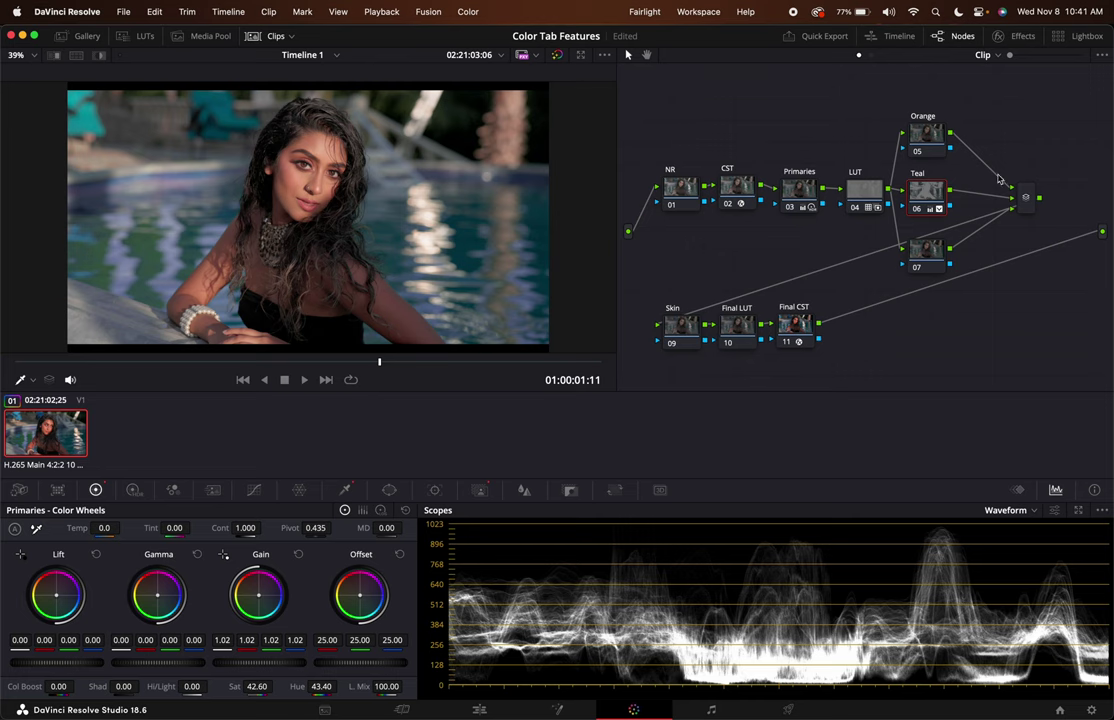
# - Sample the lips into the Orange node's qualifier and narrow the hue width to 4.3
pyautogui.click(927, 134)
pyautogui.scroll(4, 256, 152)
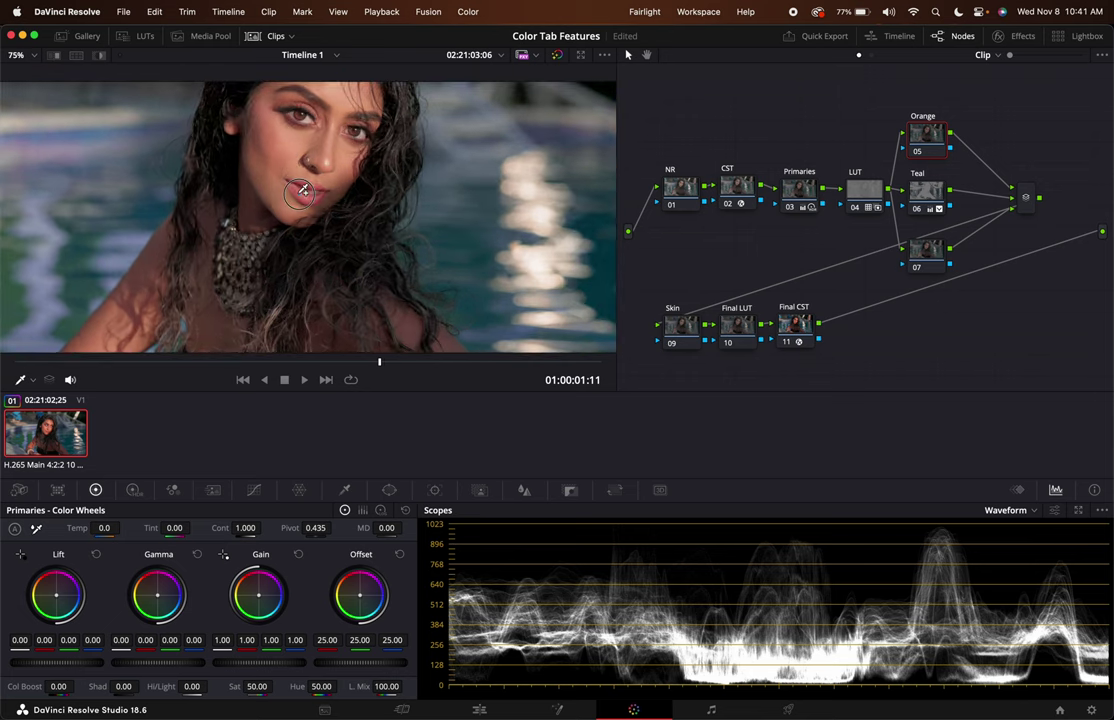
pyautogui.click(301, 190)
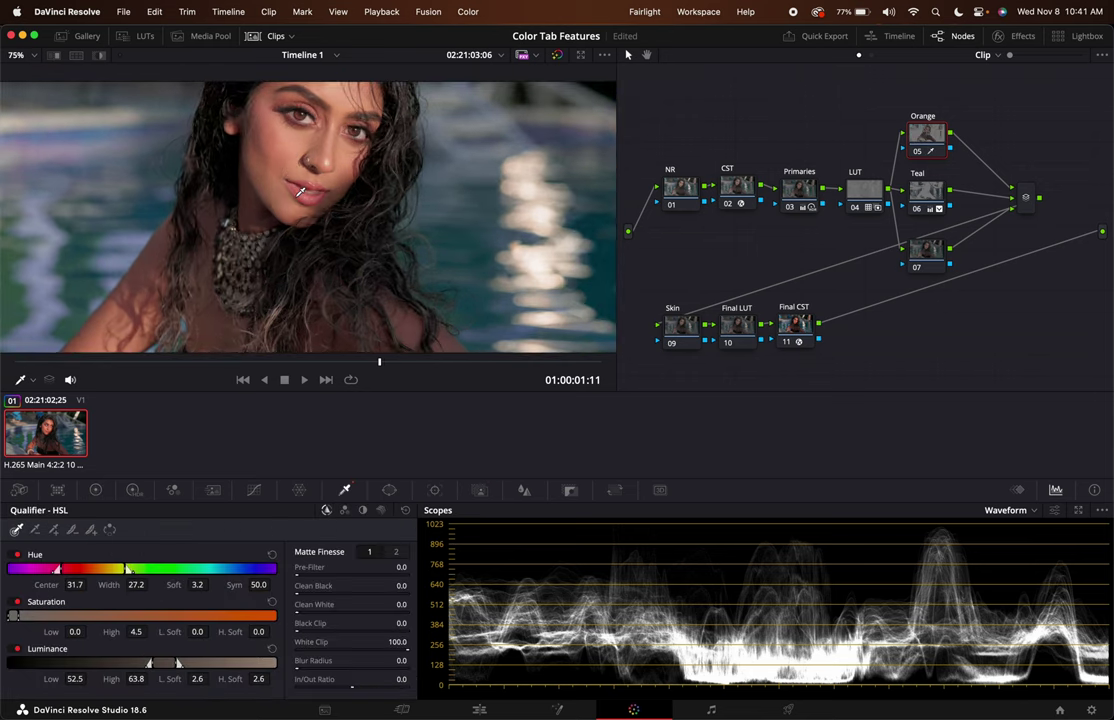
pyautogui.hotkey('shift', 'h')
pyautogui.scroll(-3, 301, 190)
pyautogui.click(318, 250)
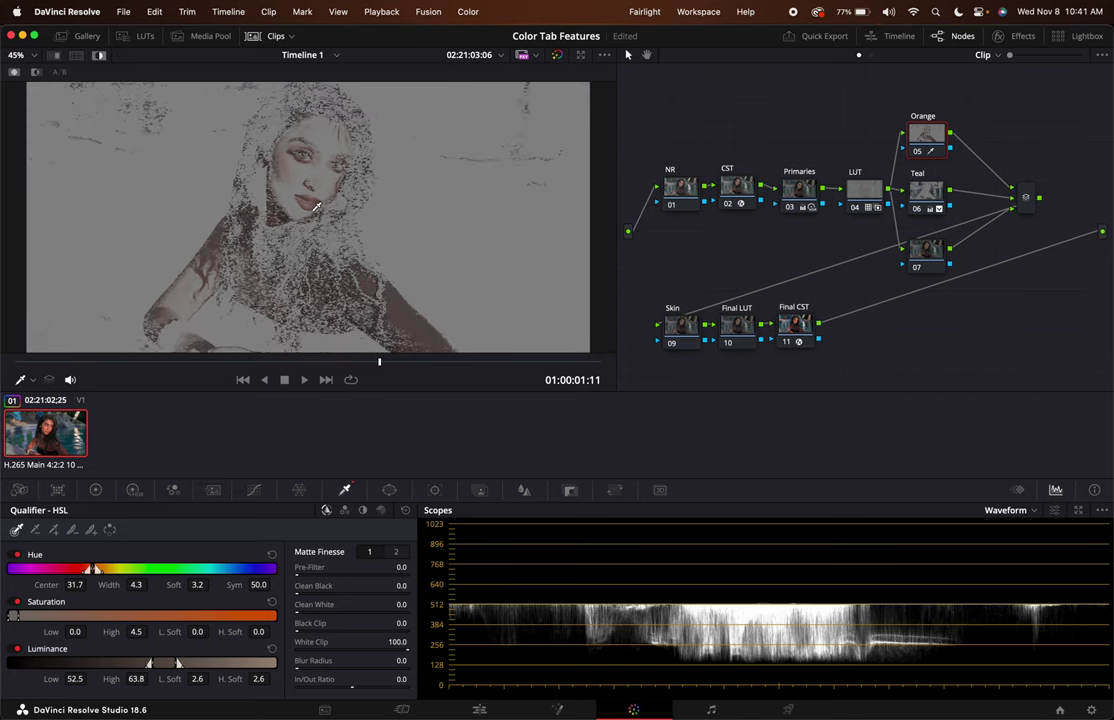
pyautogui.scroll(5, 316, 206)
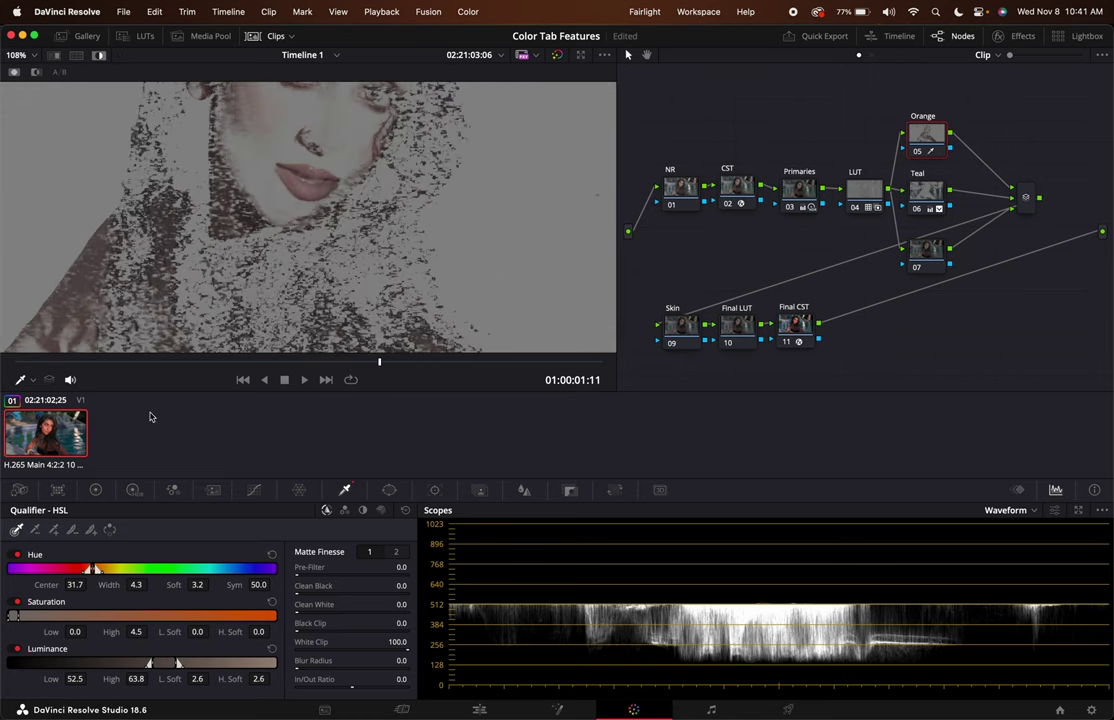
pyautogui.hotkey('shift', 'h')
pyautogui.click(389, 490)
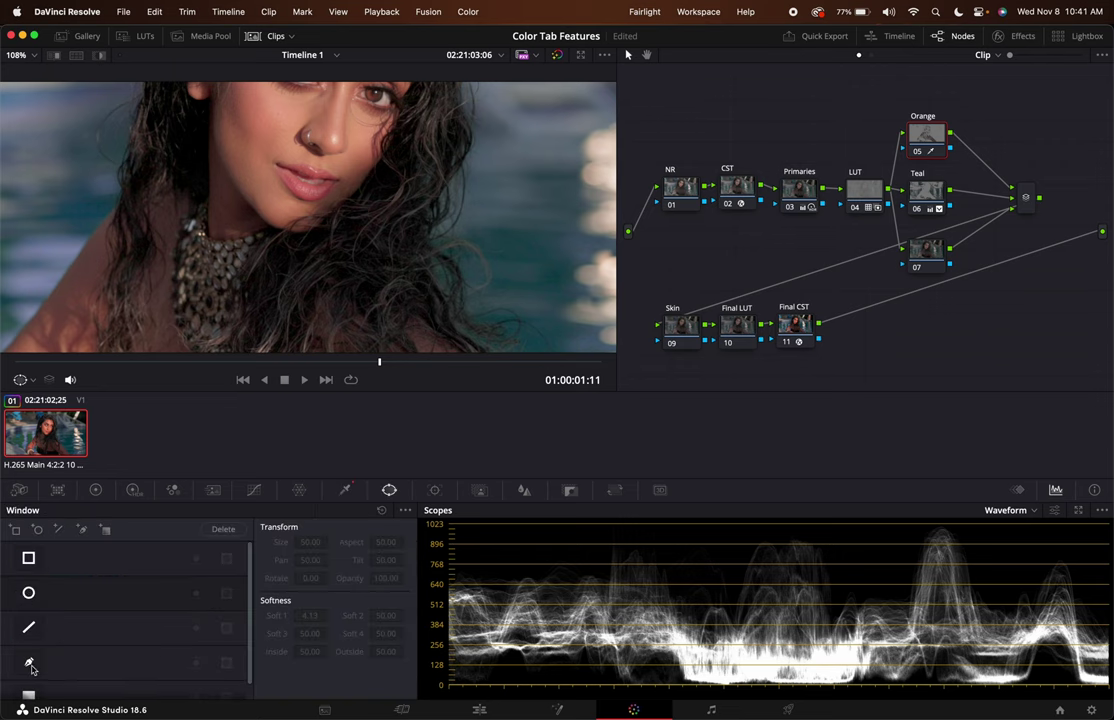
# - Outline the lips with a closed custom curve window on the Orange node
pyautogui.click(28, 661)
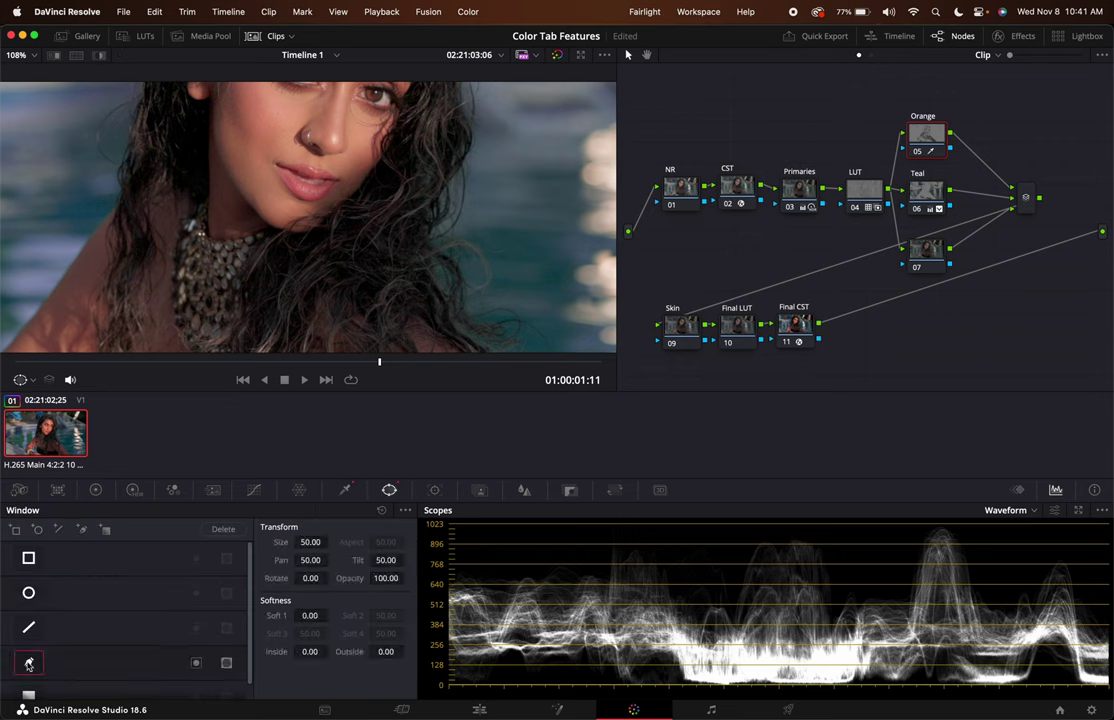
pyautogui.click(275, 163)
pyautogui.click(296, 164)
pyautogui.click(310, 166)
pyautogui.click(318, 170)
pyautogui.click(329, 173)
pyautogui.click(338, 185)
pyautogui.click(328, 193)
pyautogui.click(314, 201)
pyautogui.click(304, 200)
pyautogui.click(293, 196)
pyautogui.click(283, 190)
pyautogui.click(277, 180)
pyautogui.click(275, 163)
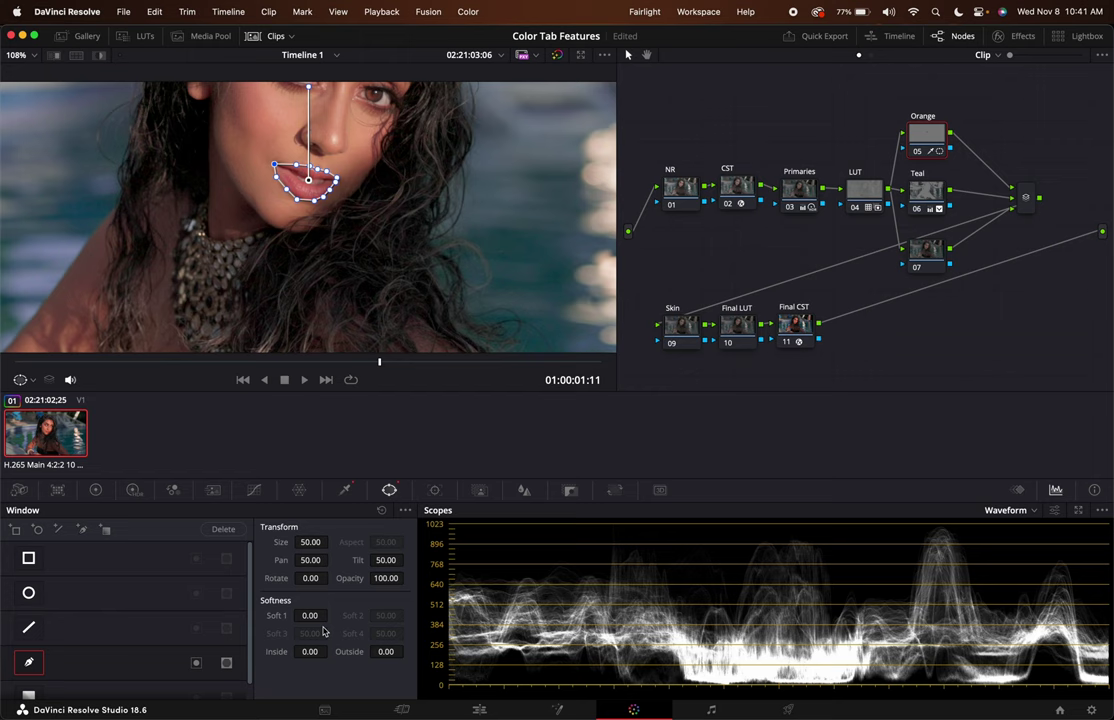
# - Soften the lip window to Soft 1 0.74 and track it forward and backward
pyautogui.moveTo(318, 614); pyautogui.dragTo(285, 614)
pyautogui.click(435, 490)
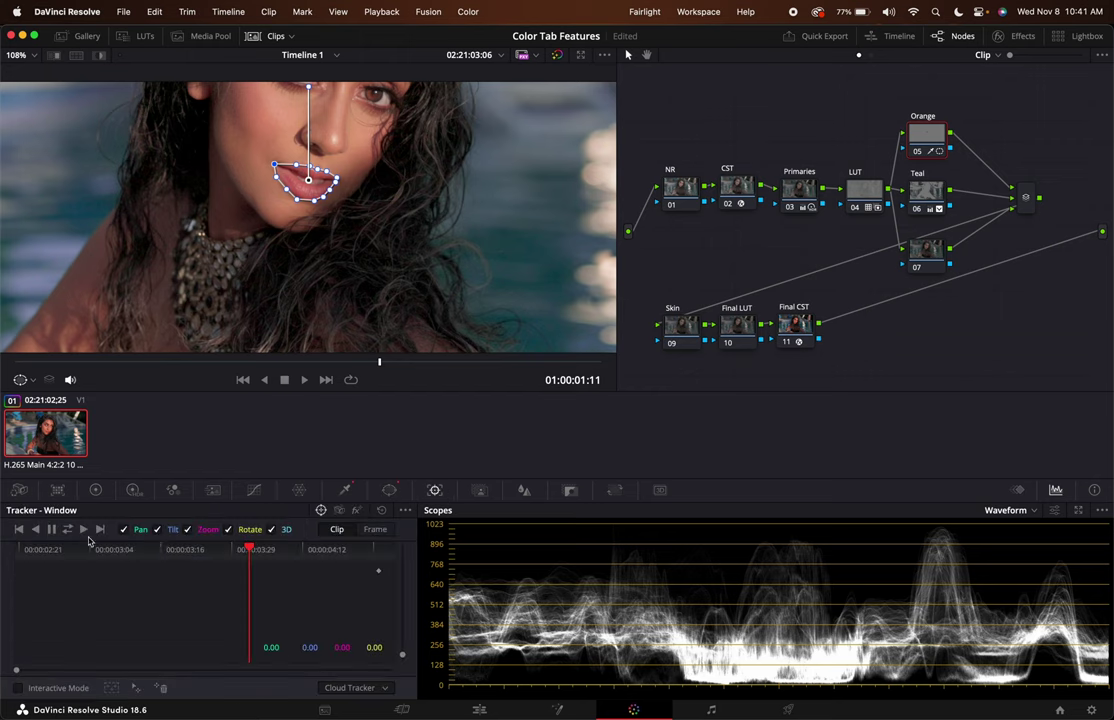
pyautogui.click(67, 529)
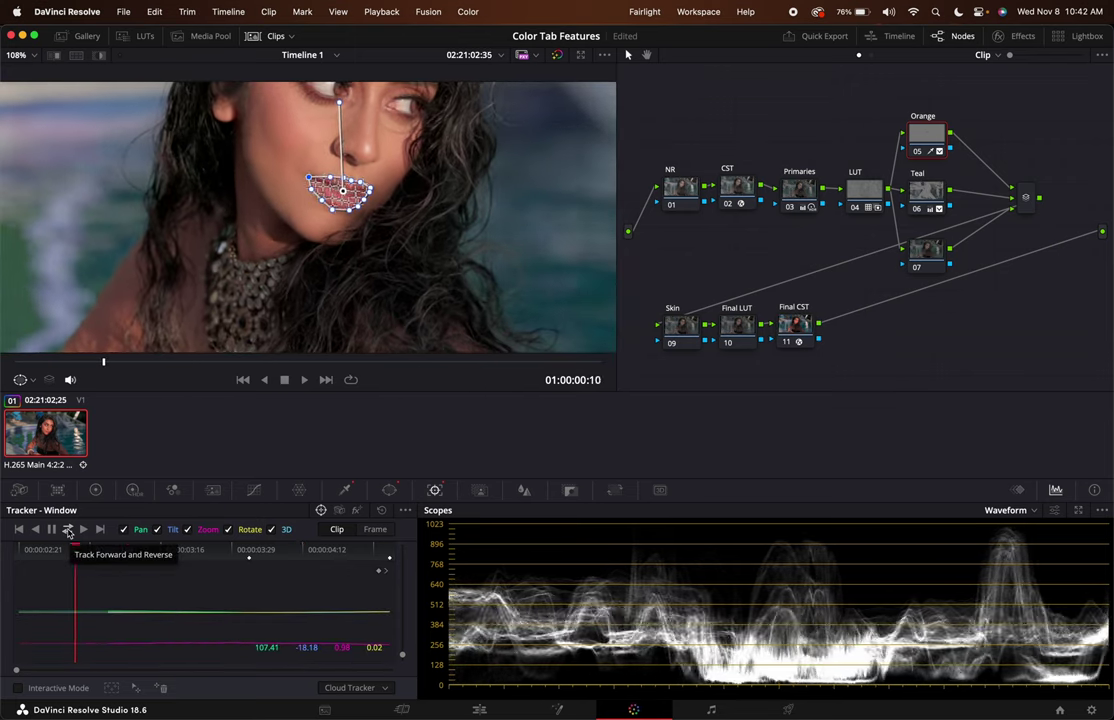
# - Toggle the qualifier highlight on and off to check the isolated lips matte
pyautogui.click(344, 490)
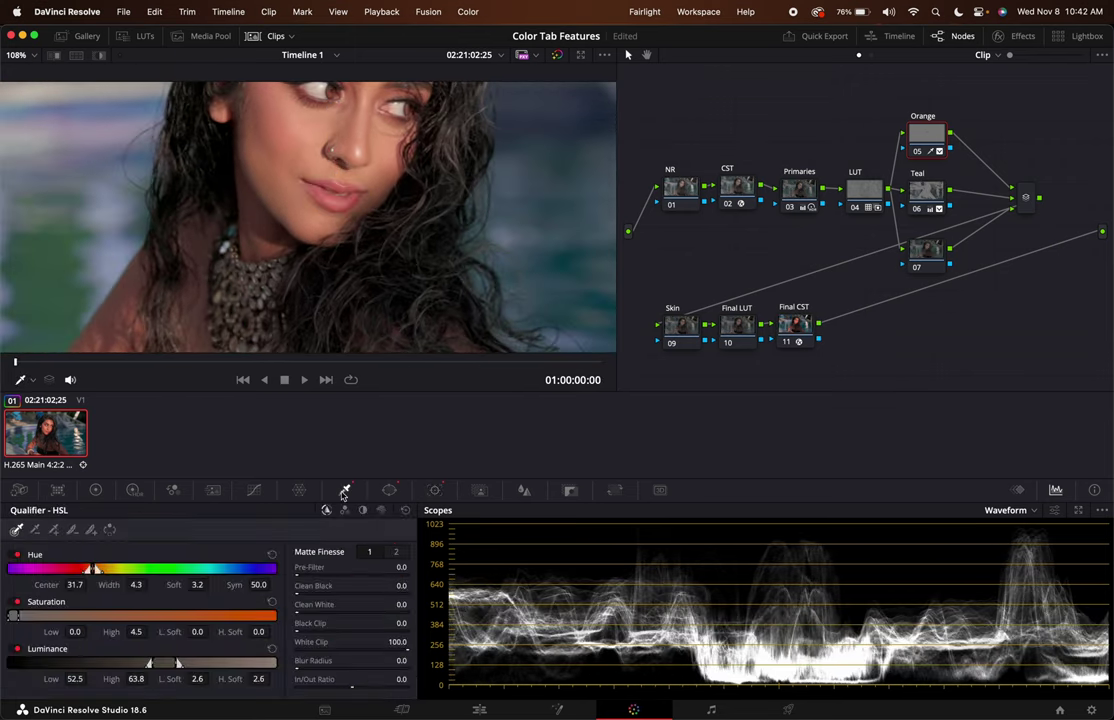
pyautogui.hotkey('shift', 'h')
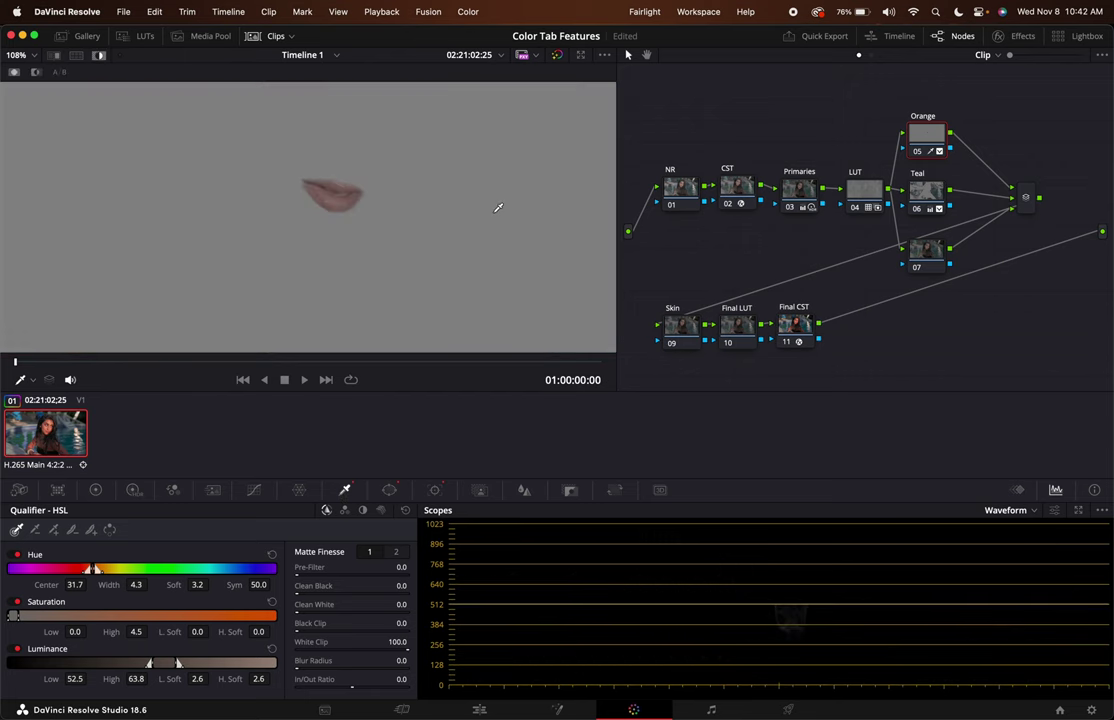
pyautogui.hotkey('shift', 'h')
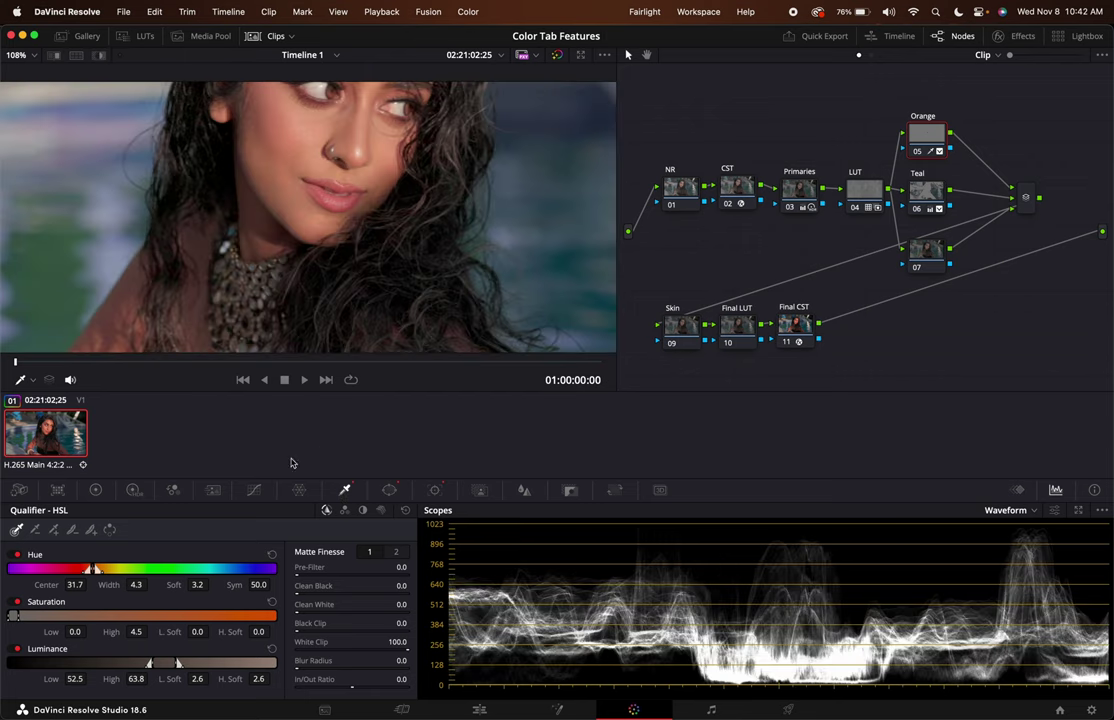
# - Raise the lips' saturation to 56.00 in the colour wheels and scrub through the clip
pyautogui.click(95, 490)
pyautogui.scroll(-3, 380, 160)
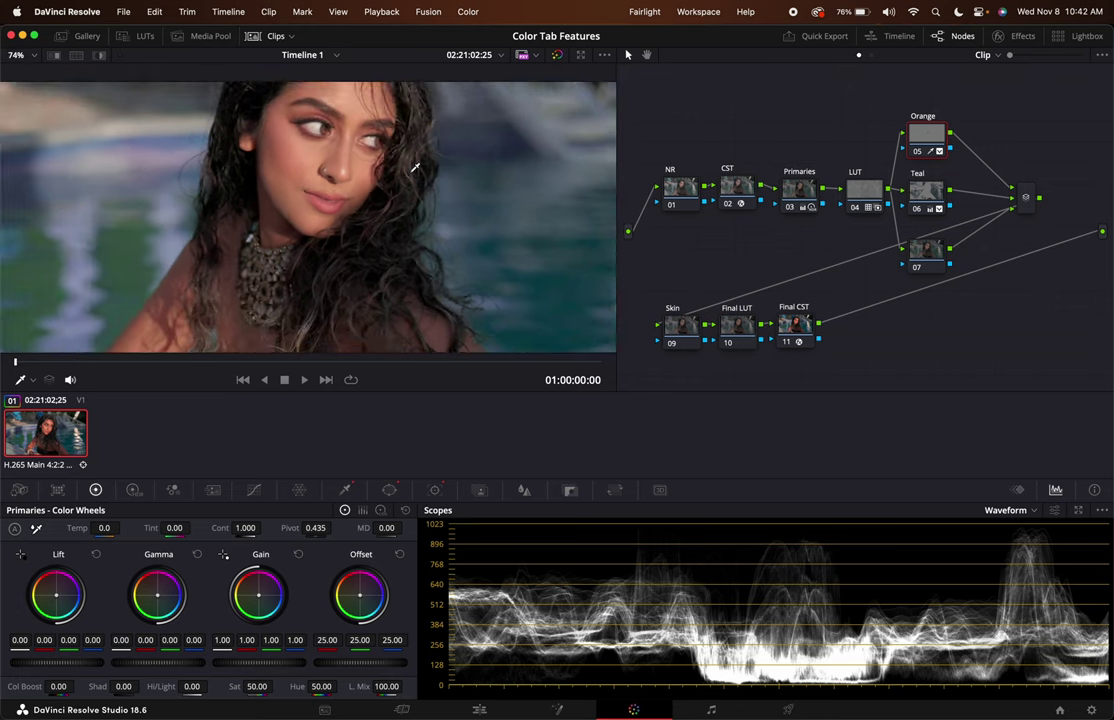
pyautogui.scroll(-2, 415, 168)
pyautogui.moveTo(257, 686); pyautogui.dragTo(320, 688)
pyautogui.scroll(-2, 324, 247)
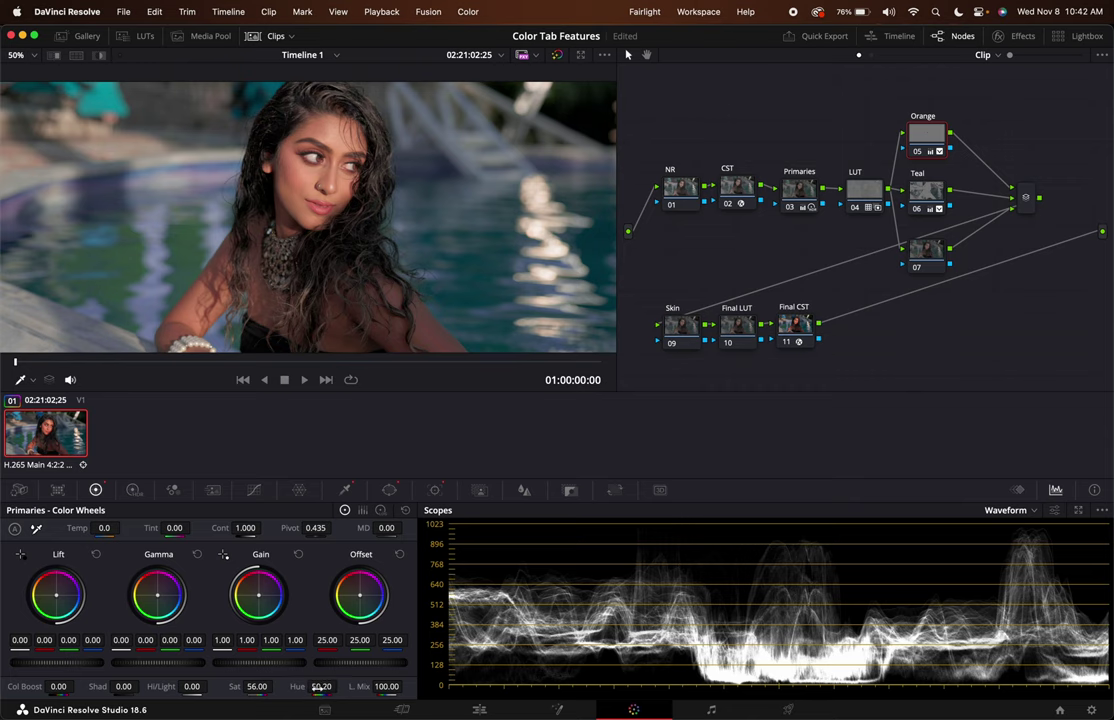
pyautogui.moveTo(212, 365); pyautogui.dragTo(448, 358)
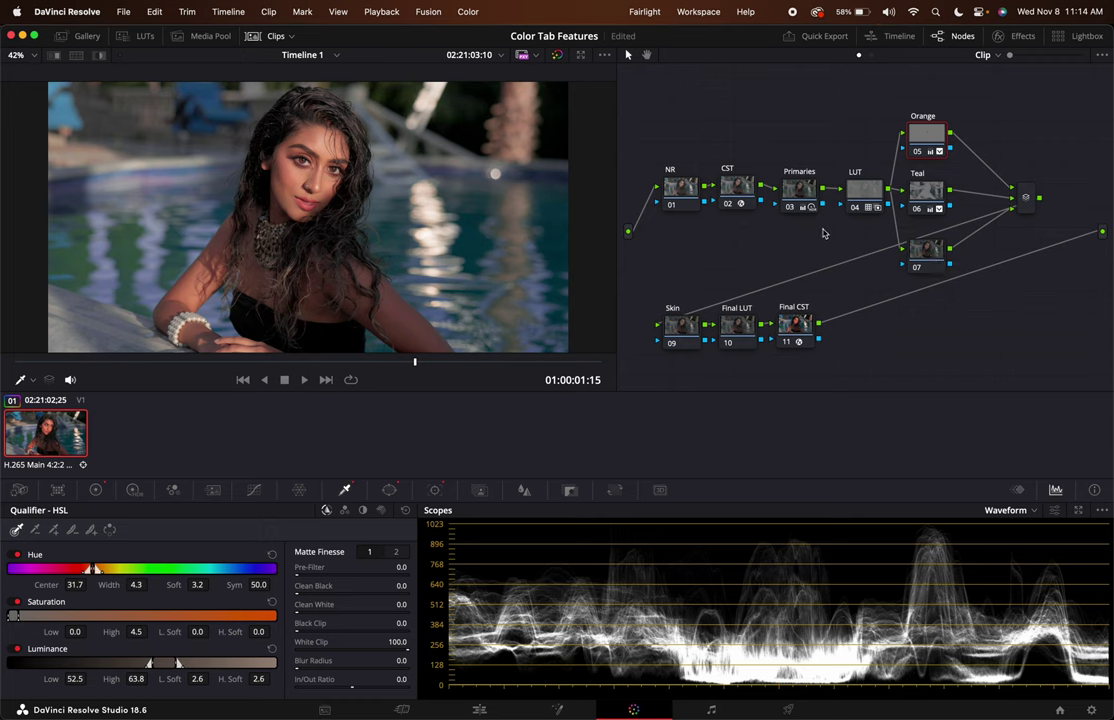
# - Add a parallel node below node 07
pyautogui.rightClick(922, 246)
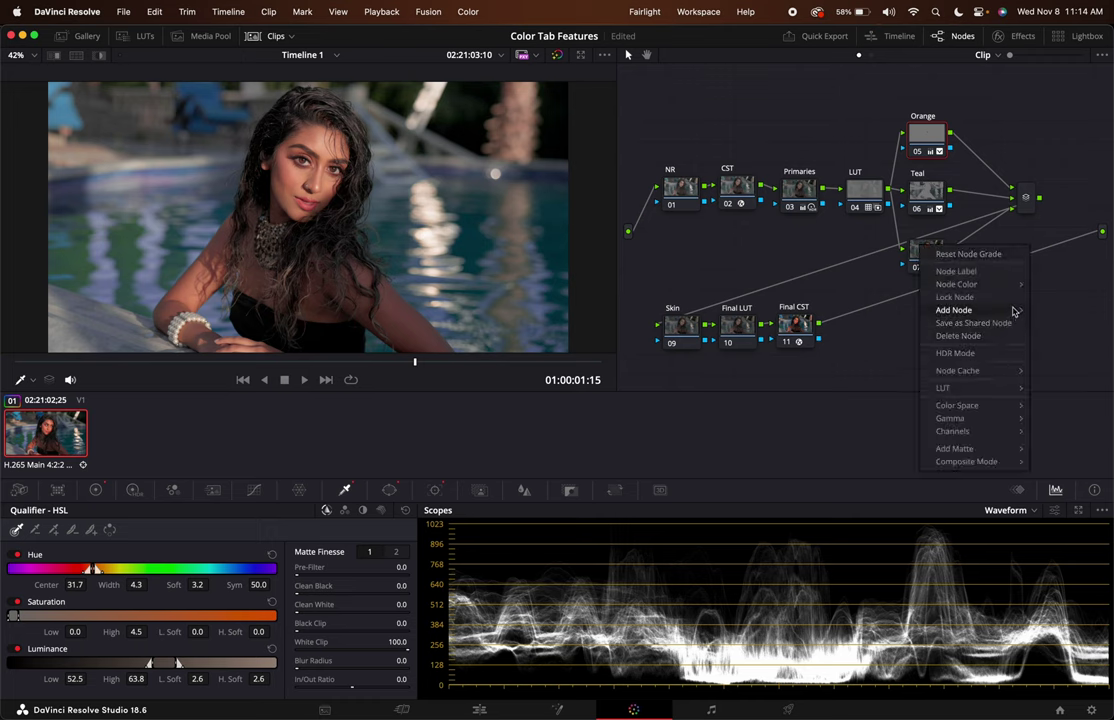
pyautogui.moveTo(1014, 311)
pyautogui.click(858, 335)
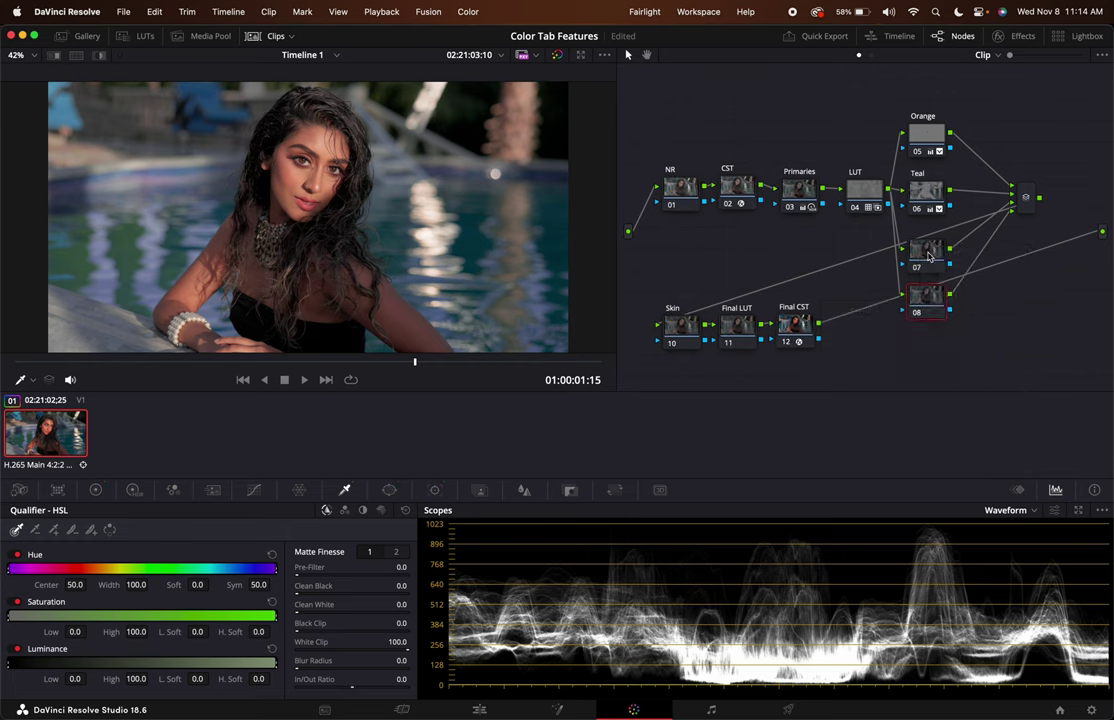
# - Draw a custom curve mask around the left eye's iris and soften it to Soft 1 0.32
pyautogui.click(389, 490)
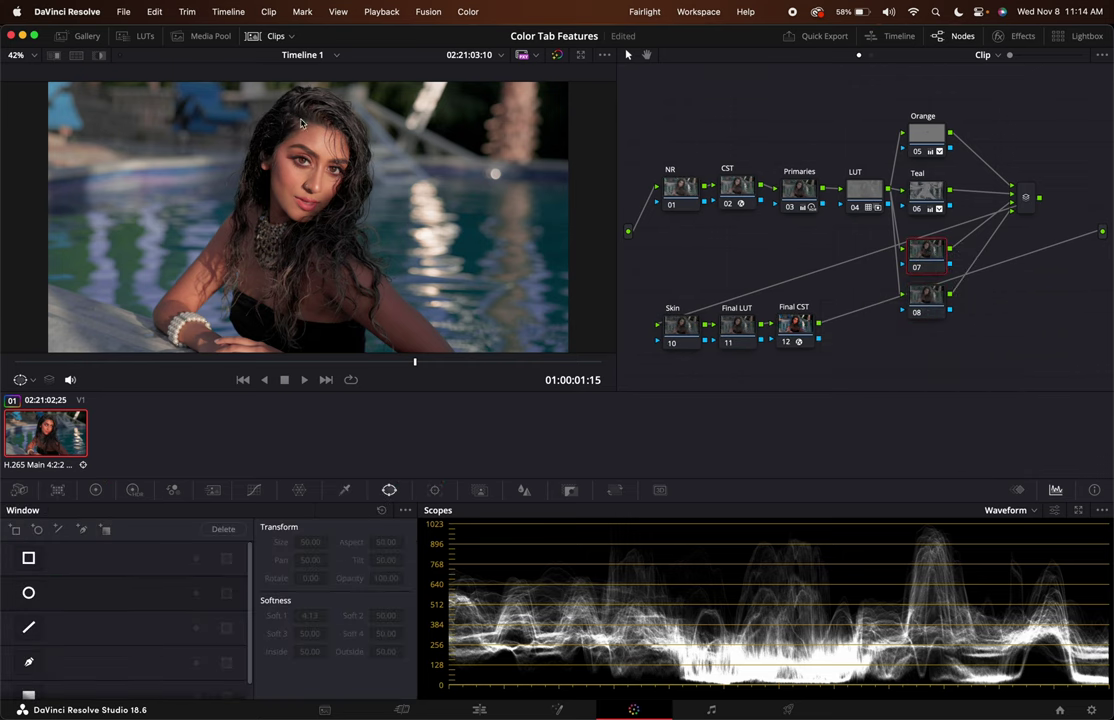
pyautogui.scroll(3, 300, 122)
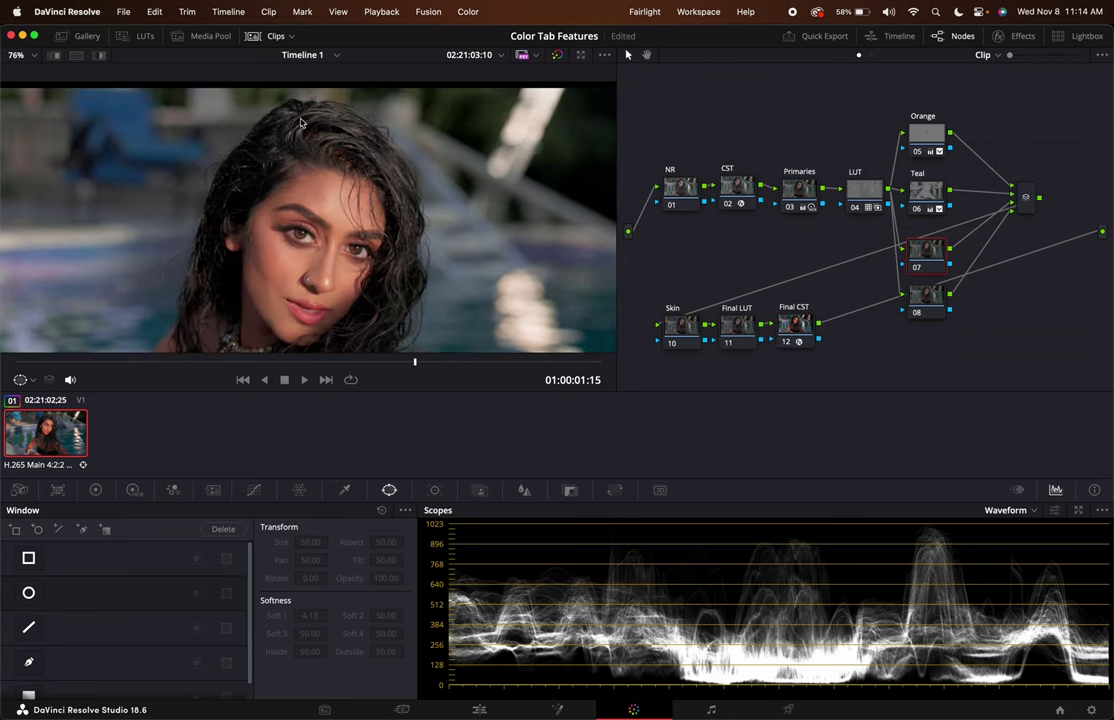
pyautogui.scroll(3, 300, 122)
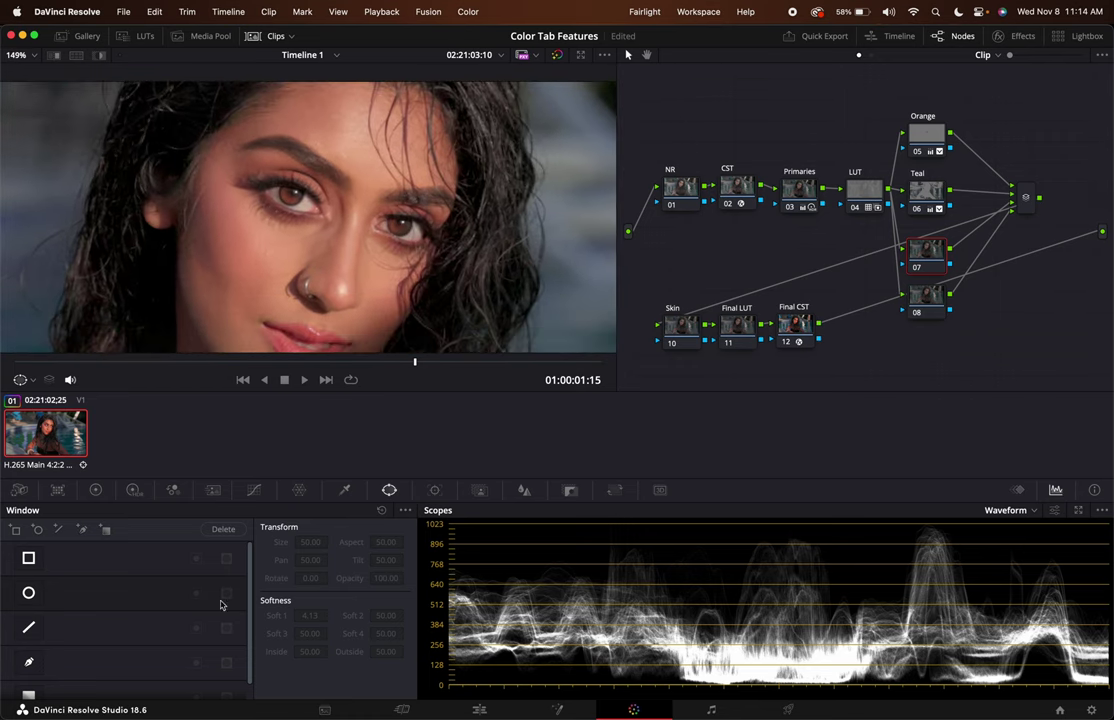
pyautogui.click(29, 660)
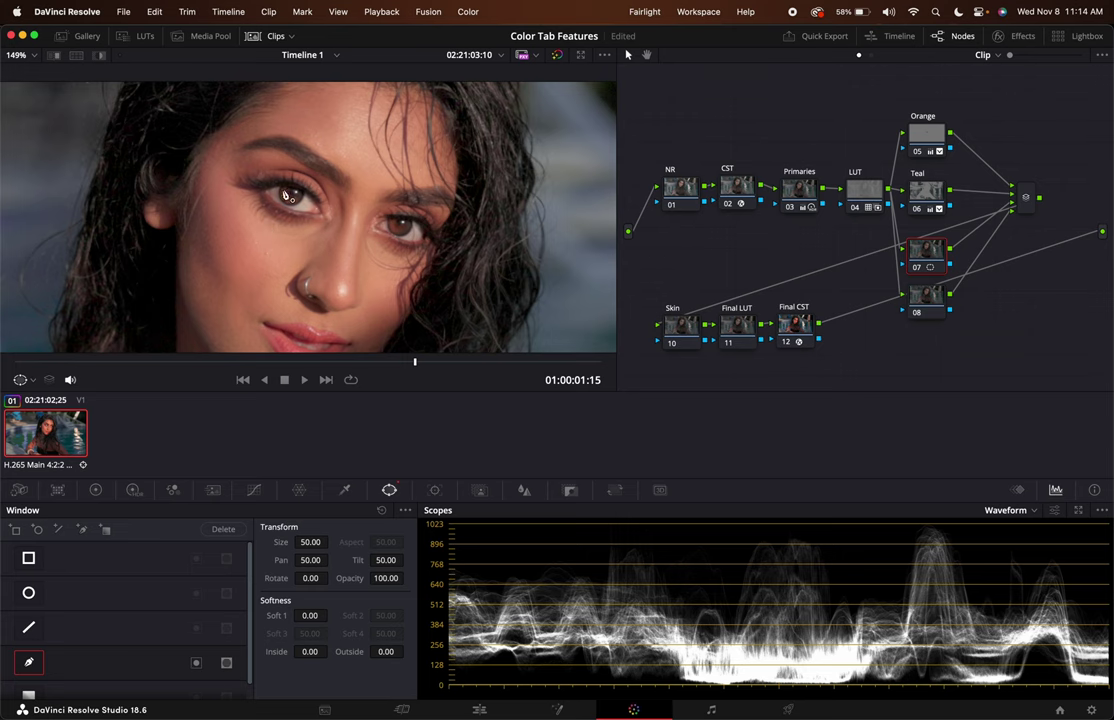
pyautogui.click(281, 187)
pyautogui.click(286, 202)
pyautogui.click(296, 204)
pyautogui.click(303, 204)
pyautogui.click(285, 190)
pyautogui.scroll(4, 271, 249)
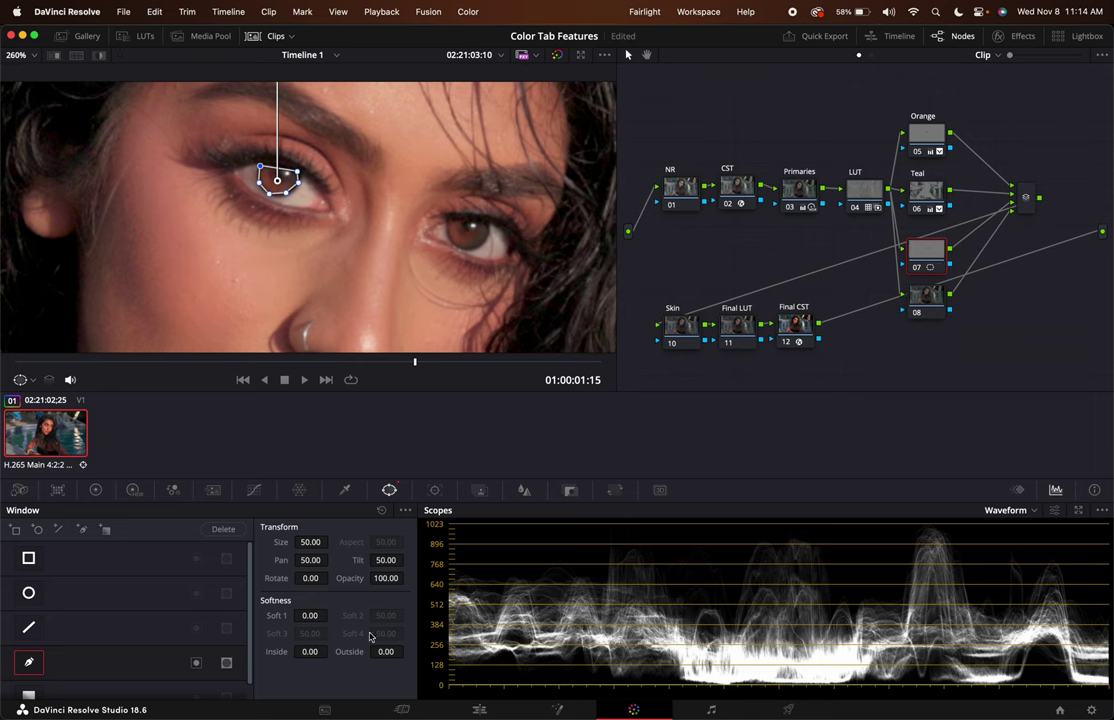
pyautogui.moveTo(313, 616); pyautogui.dragTo(314, 617)
# - Sample the iris colour into the HSL qualifier and view the isolated matte
pyautogui.click(346, 490)
pyautogui.click(273, 177)
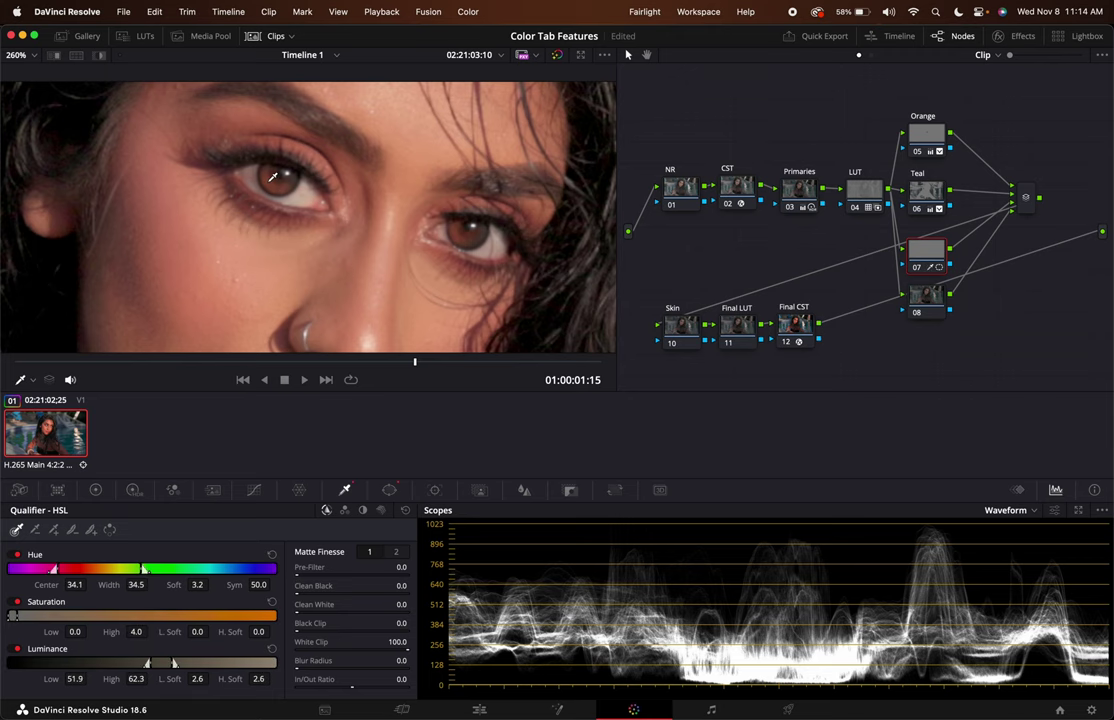
pyautogui.hotkey('shift', 'h')
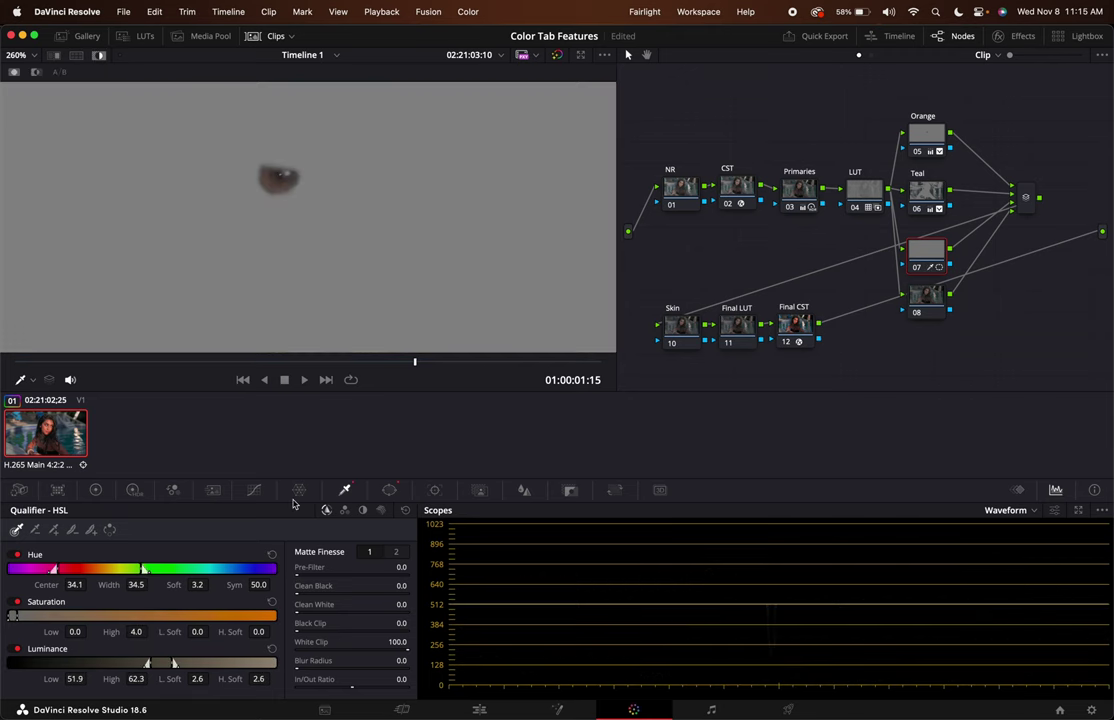
# - Add points to reshape the eye mask into a rounder outline around the iris
pyautogui.click(389, 490)
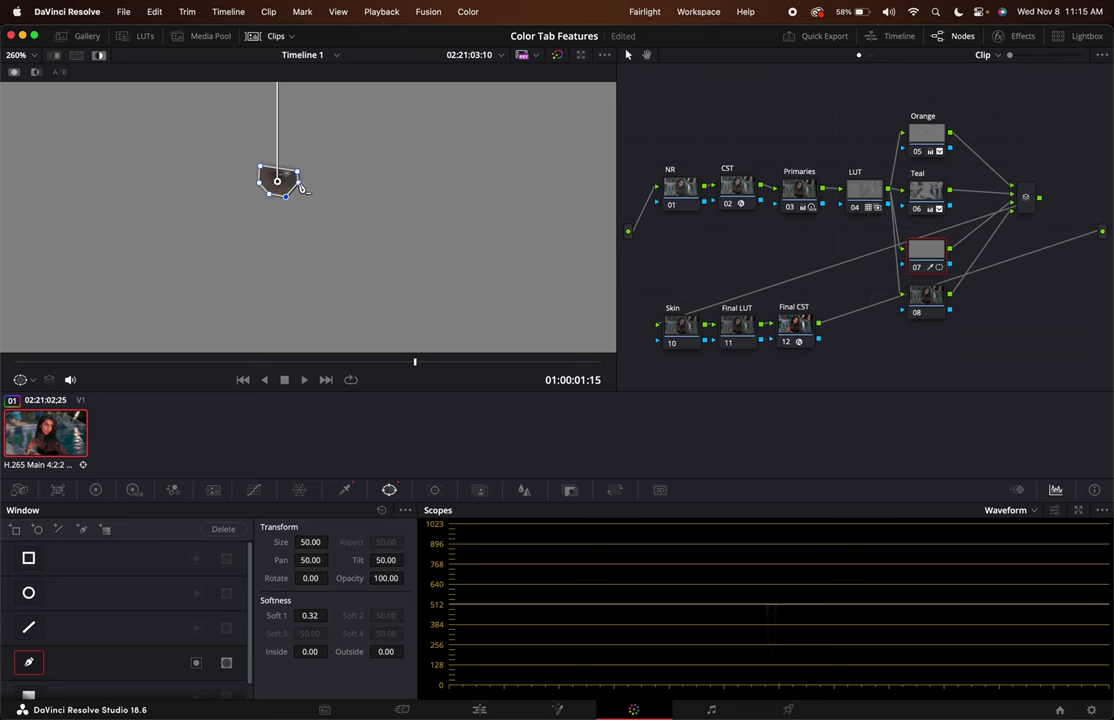
pyautogui.click(299, 184)
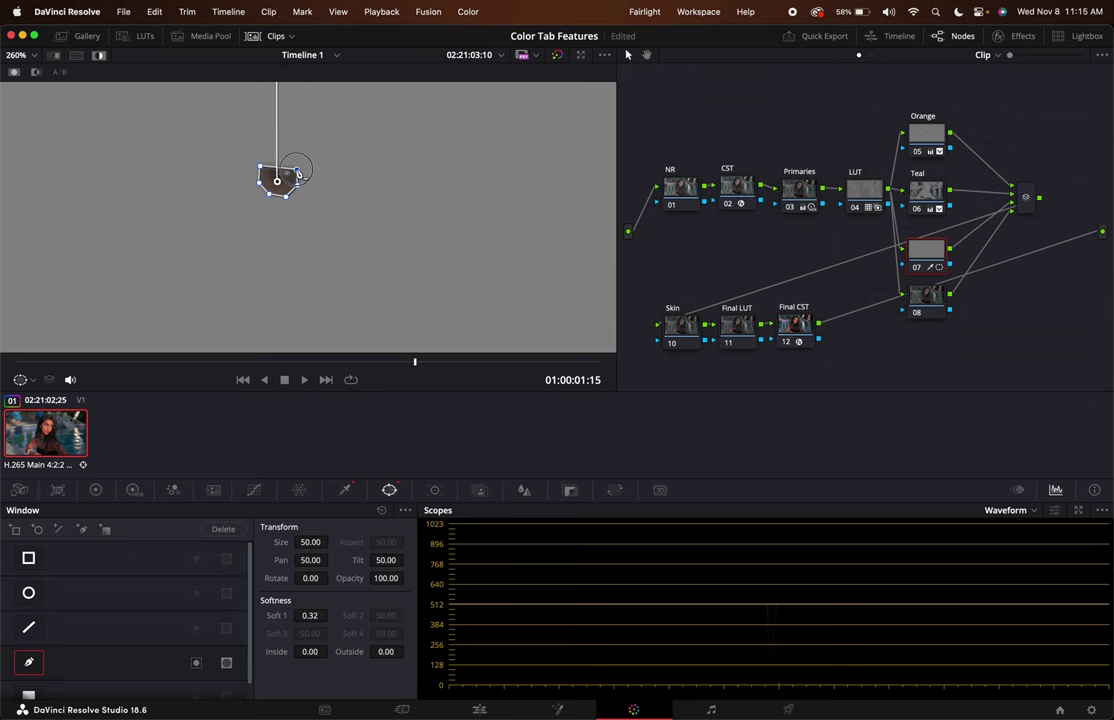
pyautogui.click(297, 183)
pyautogui.click(261, 181)
pyautogui.click(272, 163)
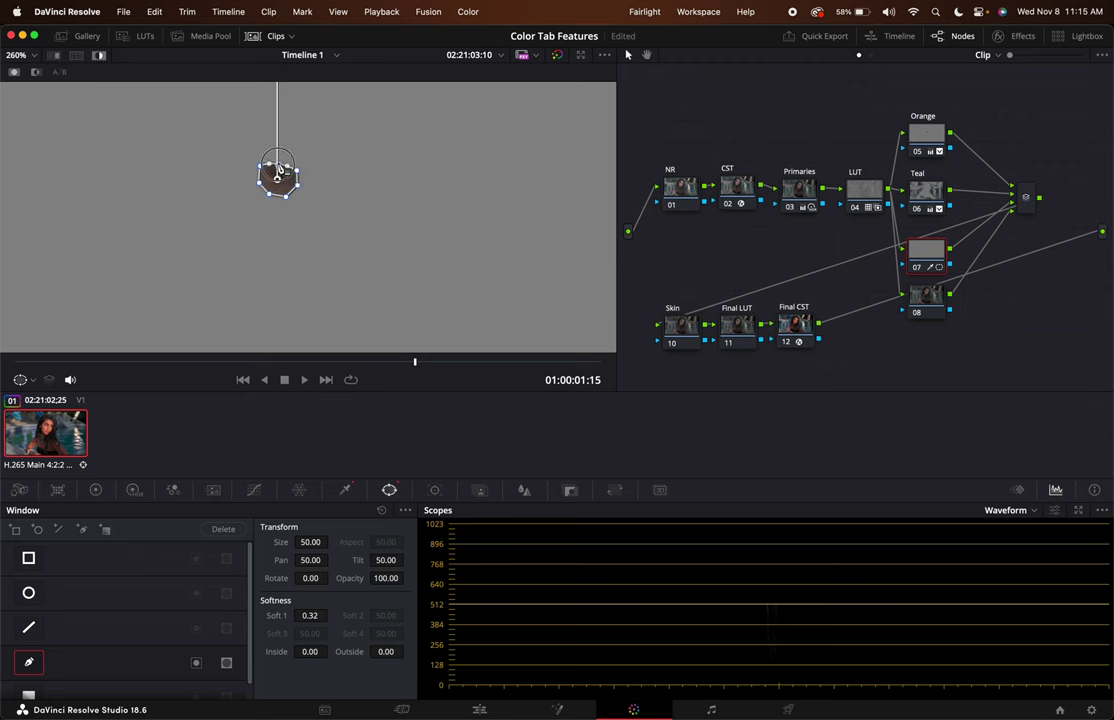
pyautogui.click(279, 168)
pyautogui.click(345, 490)
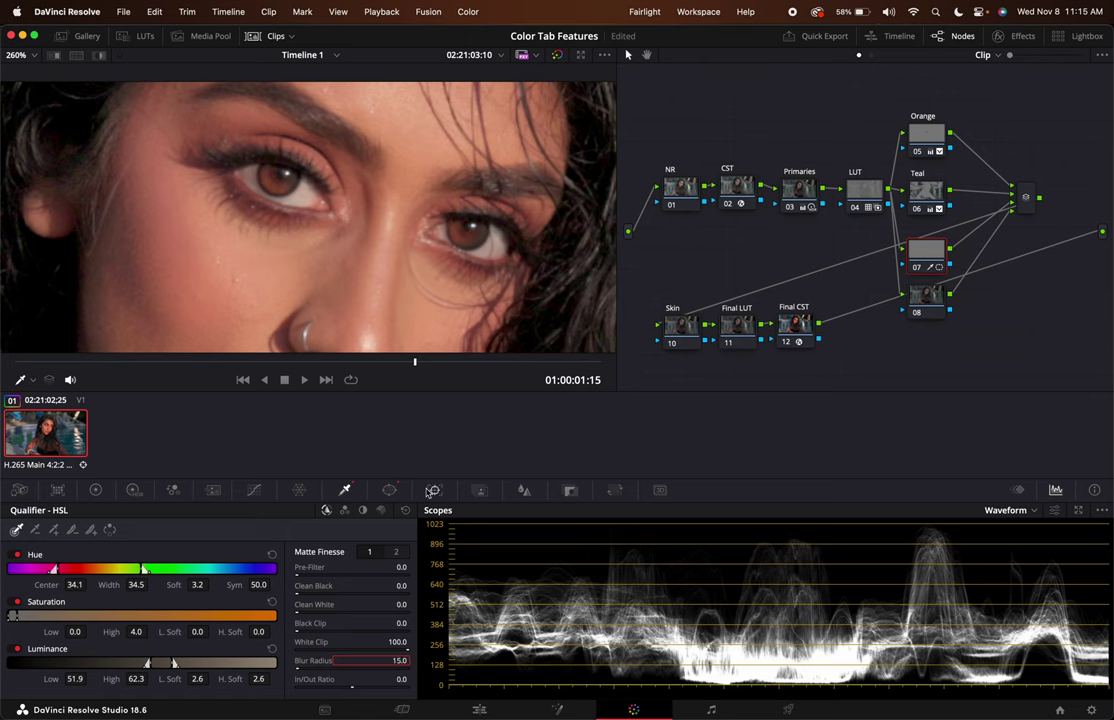
# - Track the iris window both directions, scrub to the blink frame, and show the keyframes timeline
pyautogui.click(435, 490)
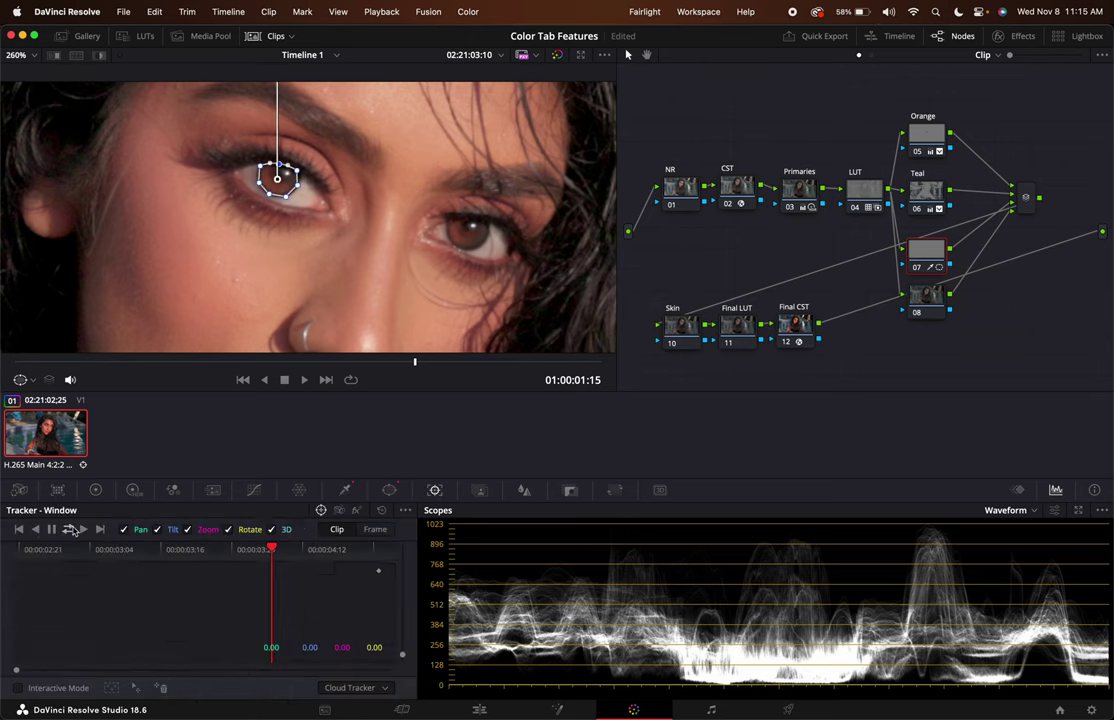
pyautogui.click(67, 529)
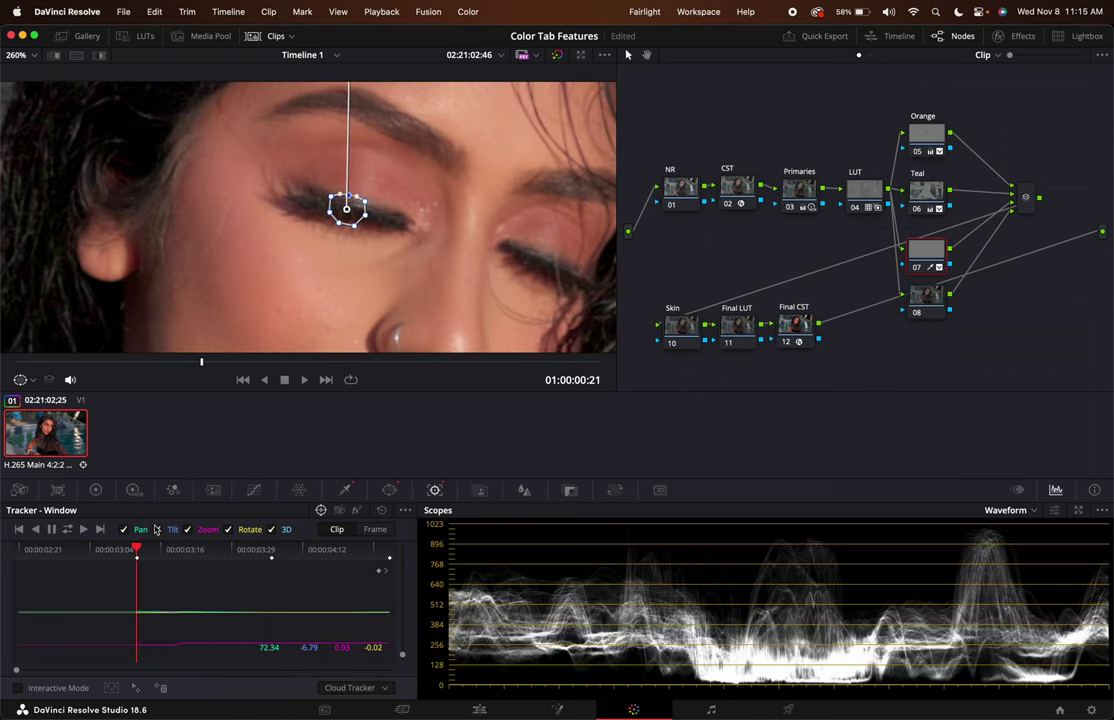
pyautogui.moveTo(137, 553); pyautogui.dragTo(30, 553)
pyautogui.moveTo(155, 558); pyautogui.dragTo(18, 582)
pyautogui.moveTo(108, 555); pyautogui.dragTo(137, 553)
pyautogui.click(1024, 491)
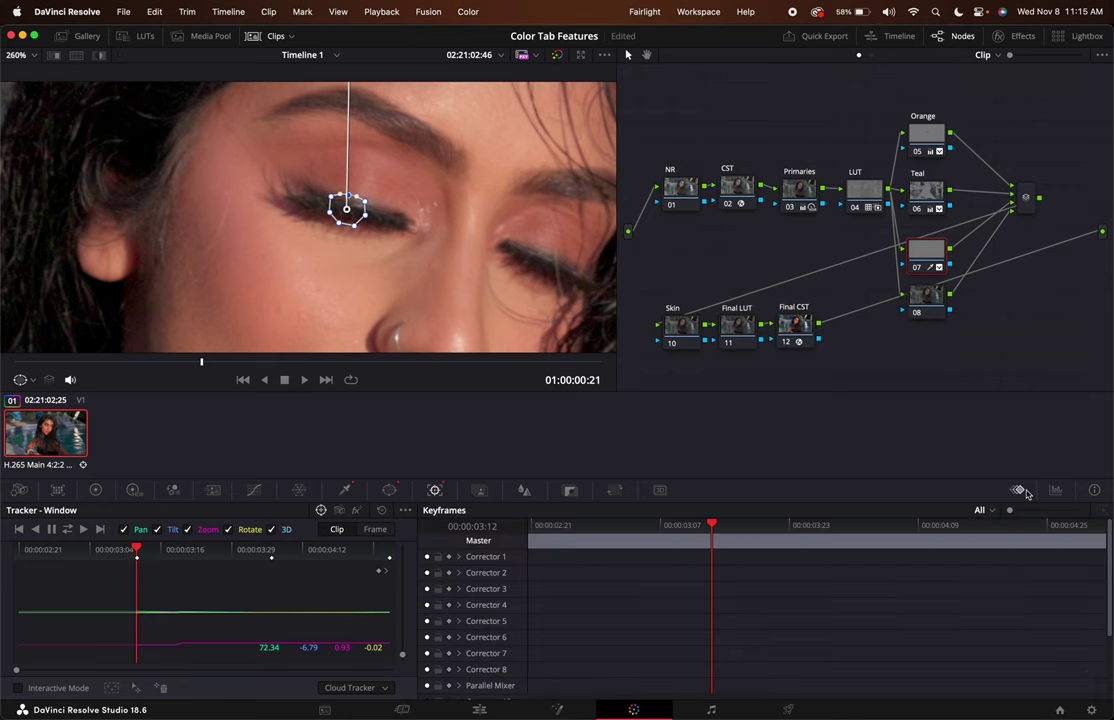
# - Turn on automatic keyframing for Corrector 7 and adjust its matte blur at the blink frame
pyautogui.click(449, 655)
pyautogui.click(344, 490)
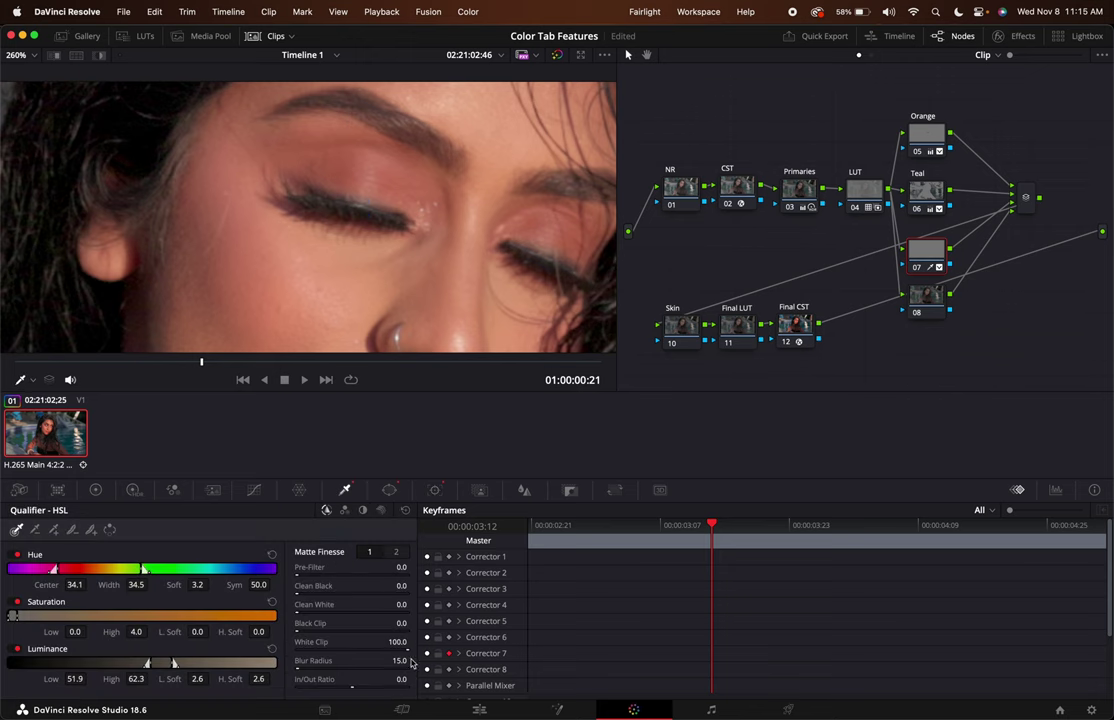
pyautogui.moveTo(399, 661); pyautogui.dragTo(399, 661)
# - Keyframe node 07's Key Output Gain to 0 at the blink, then back near 1 once the eyes reopen
pyautogui.click(569, 490)
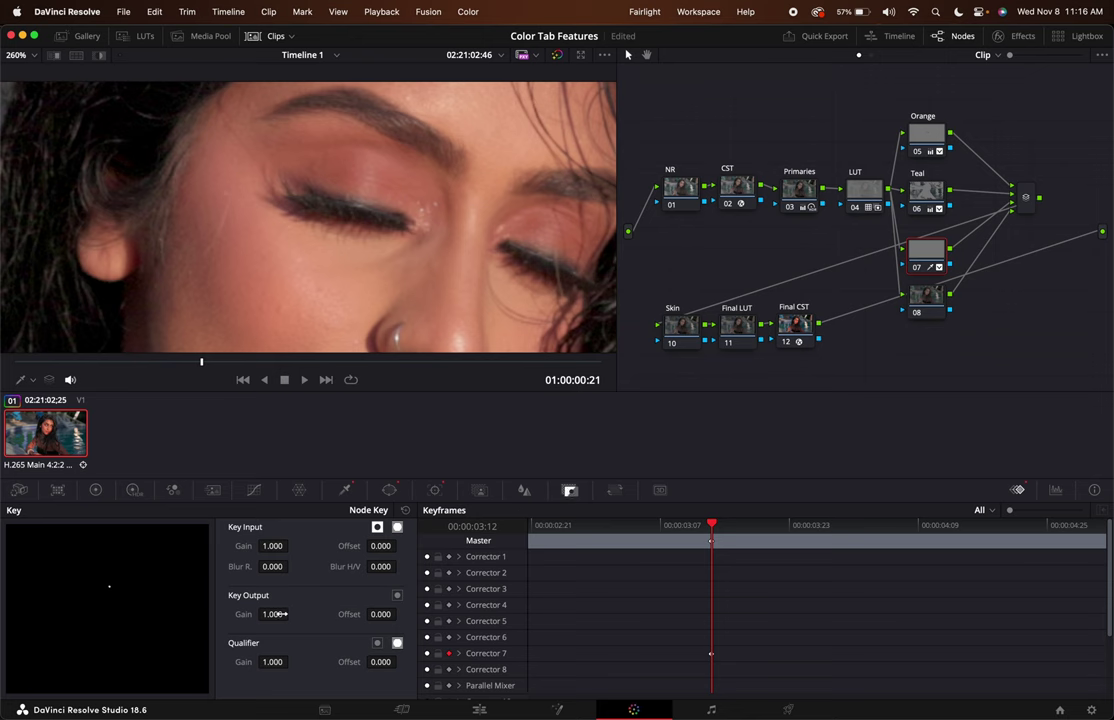
pyautogui.moveTo(277, 614); pyautogui.dragTo(215, 614)
pyautogui.press('space')
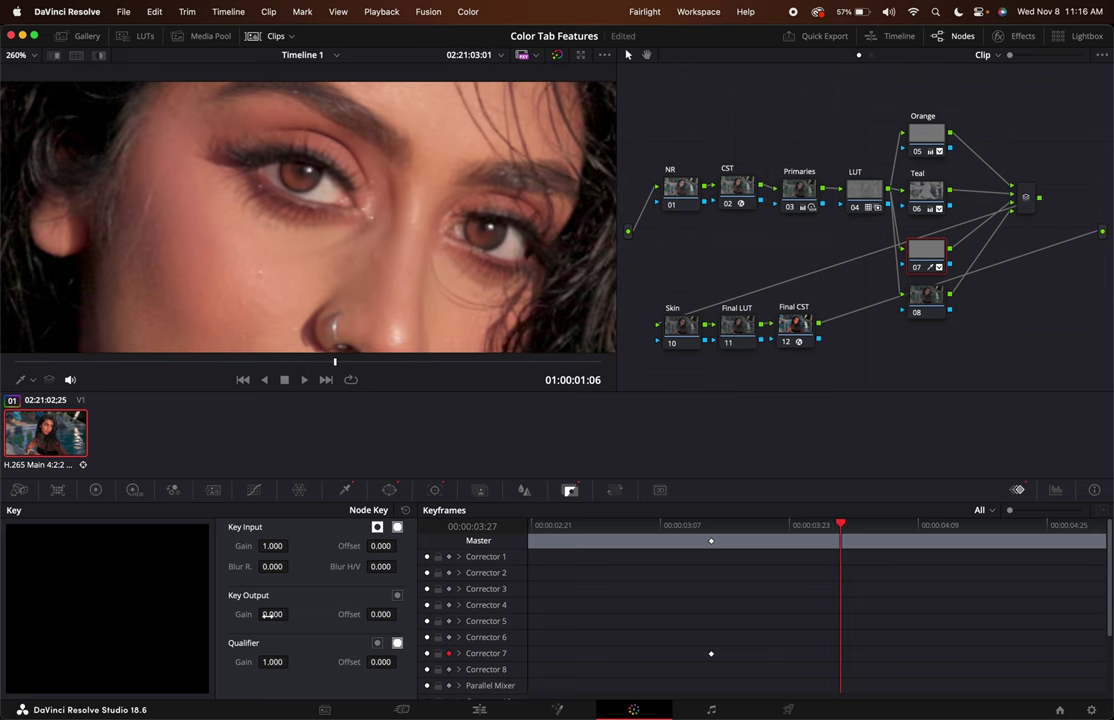
pyautogui.moveTo(270, 614); pyautogui.dragTo(913, 621)
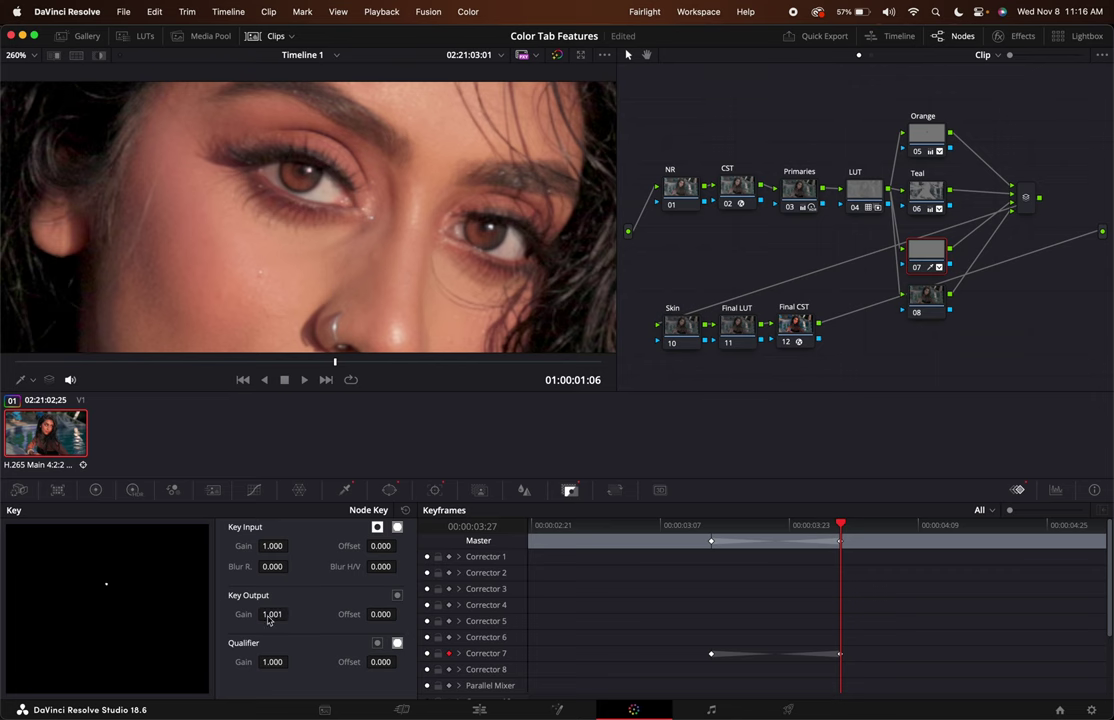
pyautogui.click(95, 489)
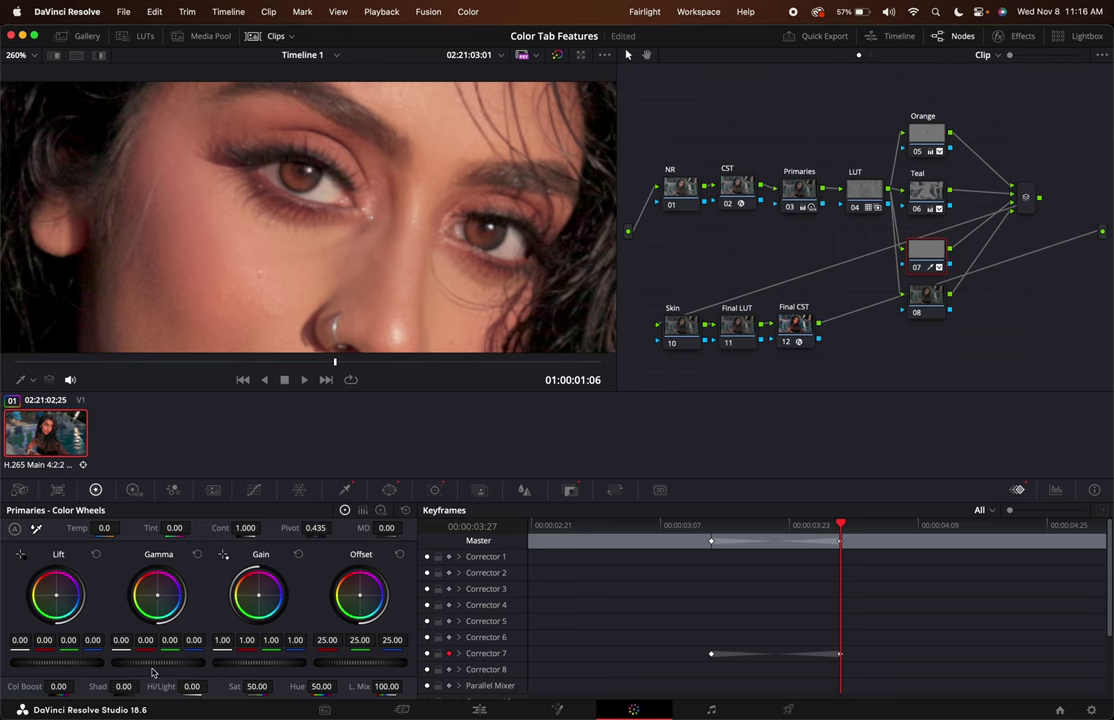
# - Brighten node 07's iris with gamma 0.04 and contrast 1.306, then paste that grade onto node 08
pyautogui.moveTo(128, 662)
pyautogui.mouseDown()
pyautogui.moveTo(150, 662)
pyautogui.moveTo(123, 666)
pyautogui.mouseUp()
pyautogui.moveTo(255, 525); pyautogui.dragTo(340, 539)
pyautogui.hotkey('shift', 'z')
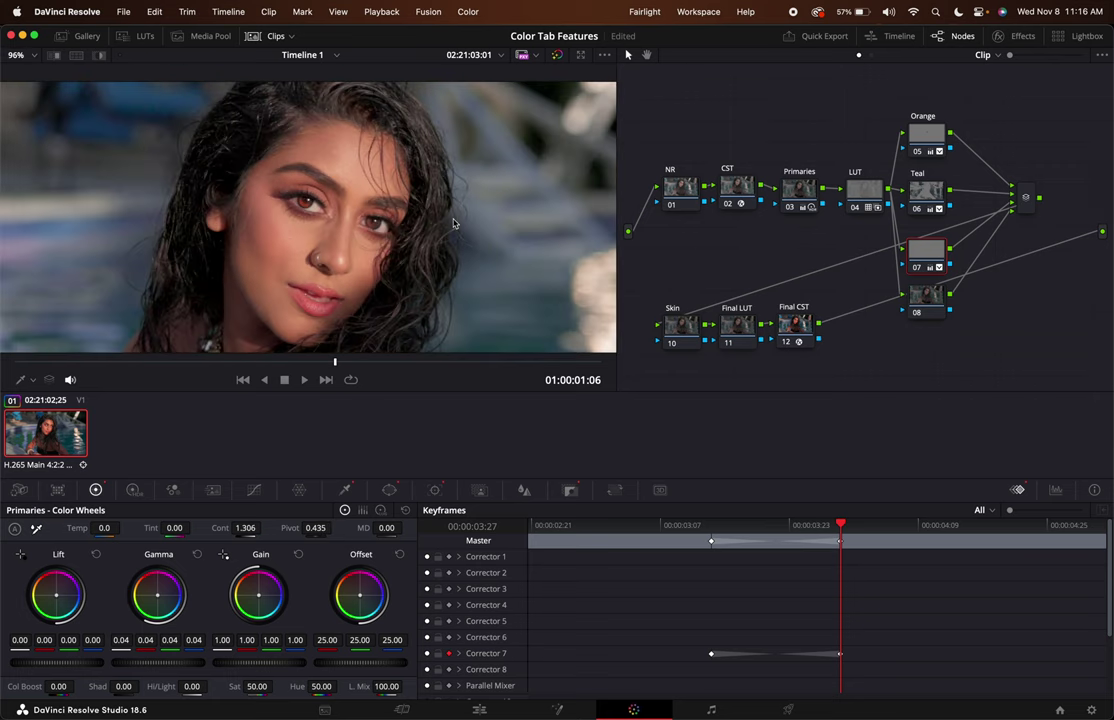
pyautogui.moveTo(840, 524); pyautogui.dragTo(845, 558)
pyautogui.click(936, 297)
pyautogui.press('super+v')
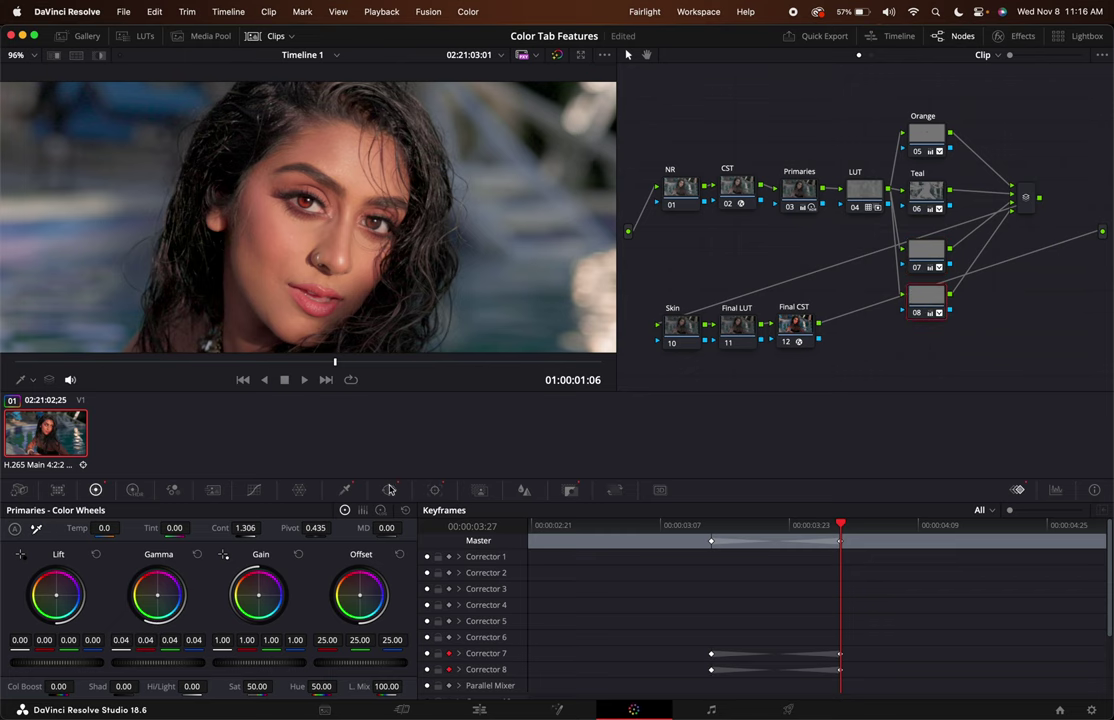
# - Draw a window over the right-hand iris on node 08 and track it forward and backward
pyautogui.scroll(6, 256, 186)
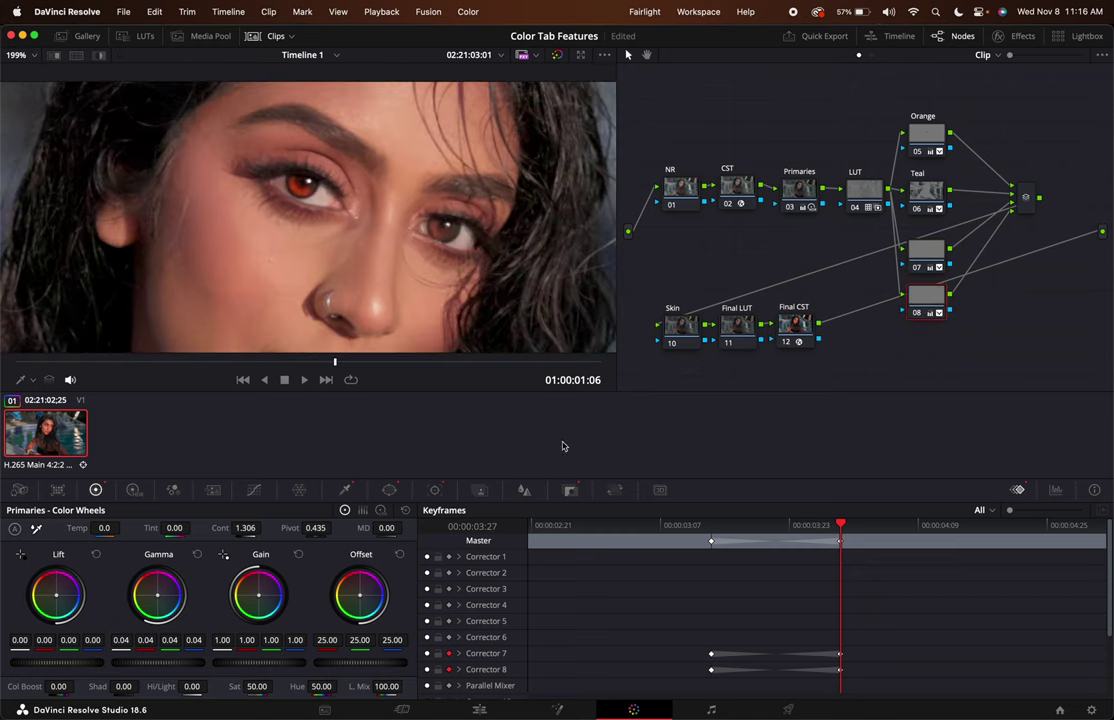
pyautogui.click(389, 489)
pyautogui.moveTo(298, 180); pyautogui.dragTo(443, 229)
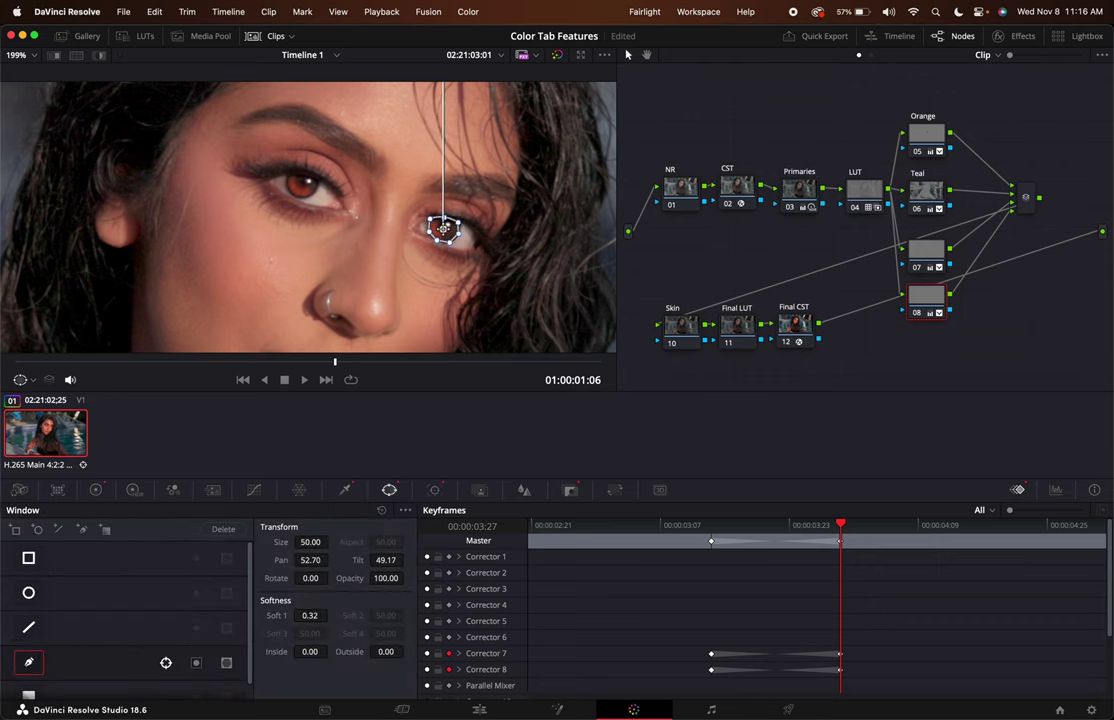
pyautogui.click(435, 489)
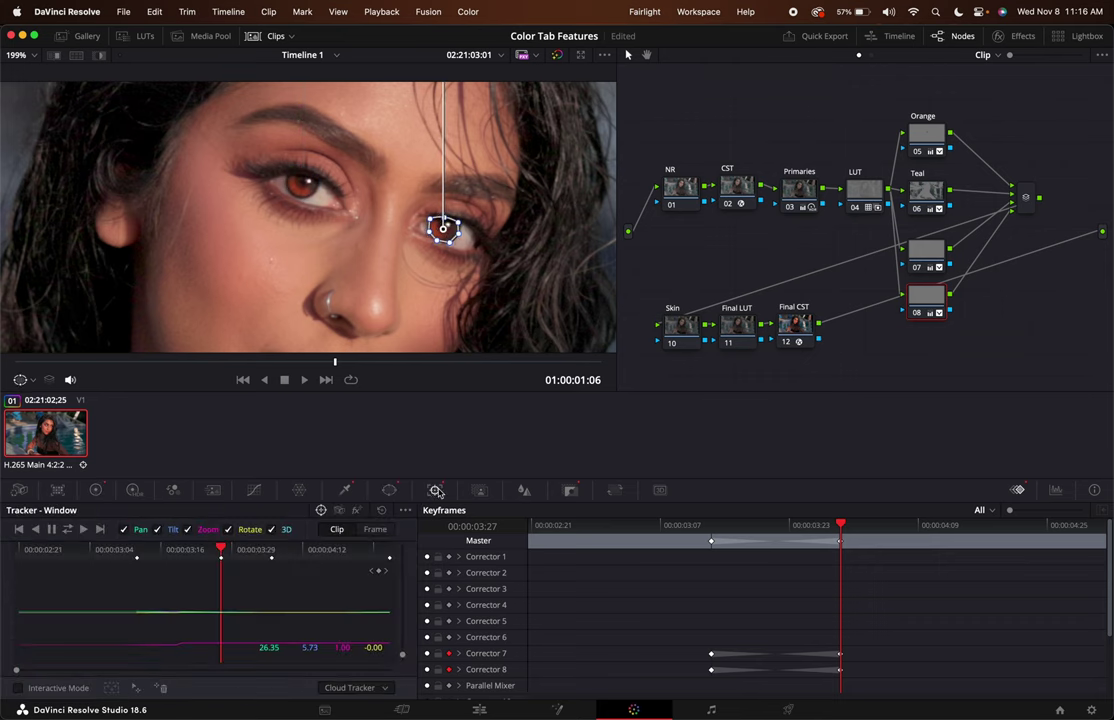
pyautogui.click(68, 532)
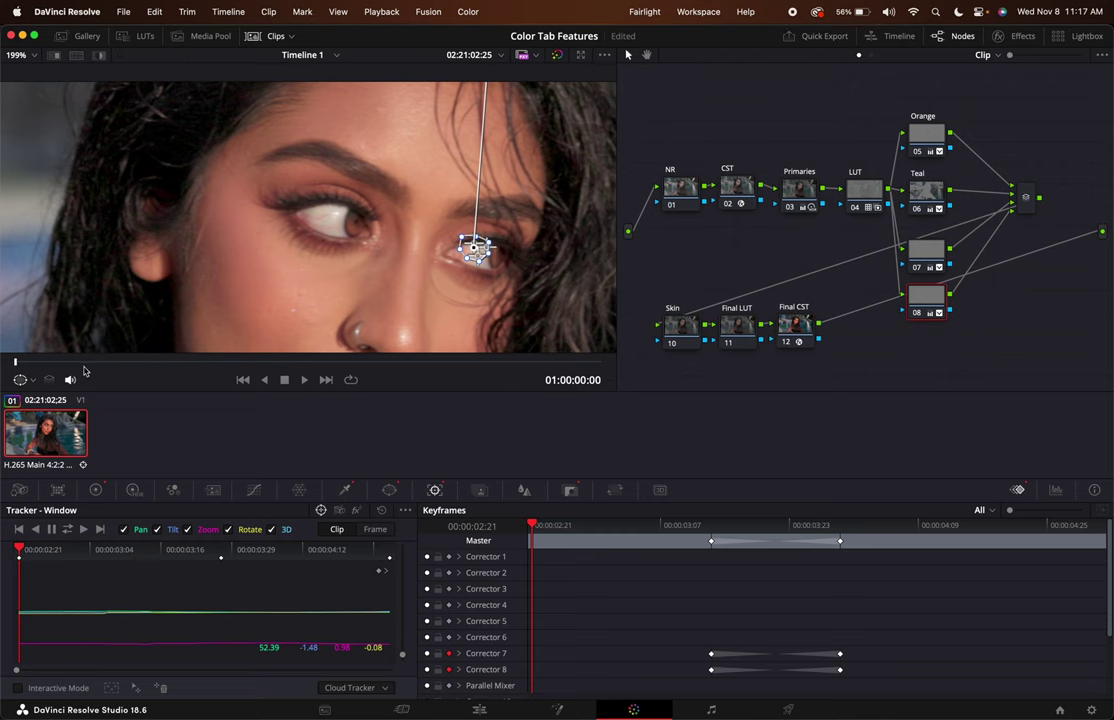
# - At the sideways glance, move node 08's window back onto its iris and keyframe its Key Output Gain
pyautogui.moveTo(72, 364); pyautogui.dragTo(95, 363)
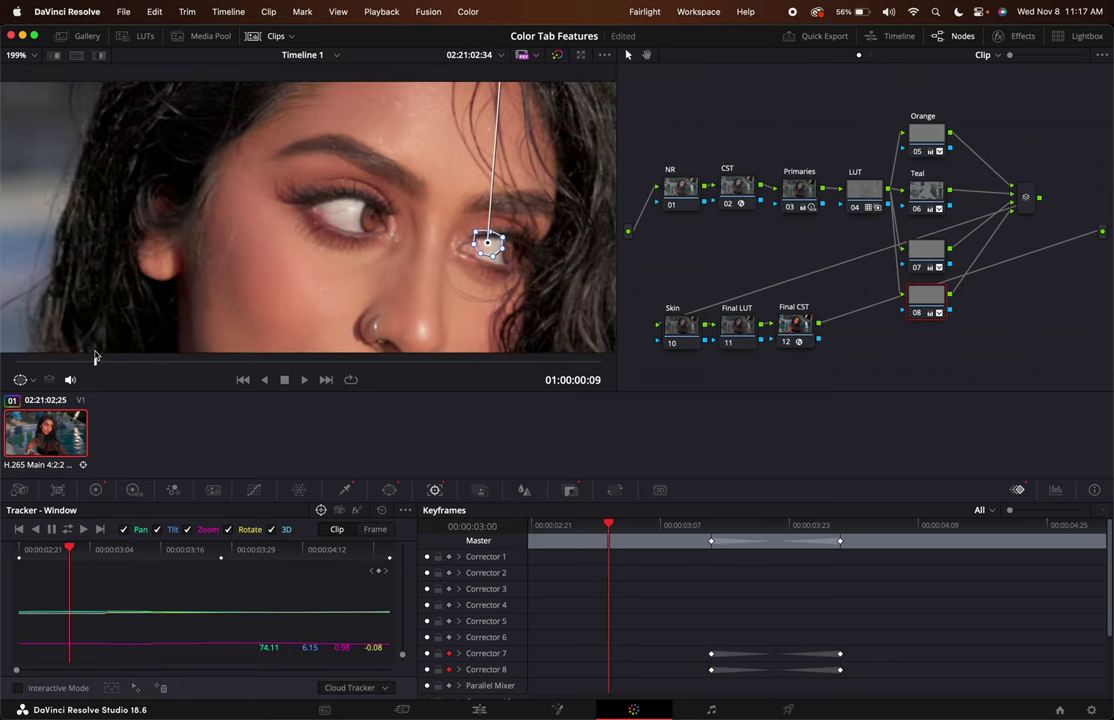
pyautogui.moveTo(487, 242); pyautogui.dragTo(514, 252)
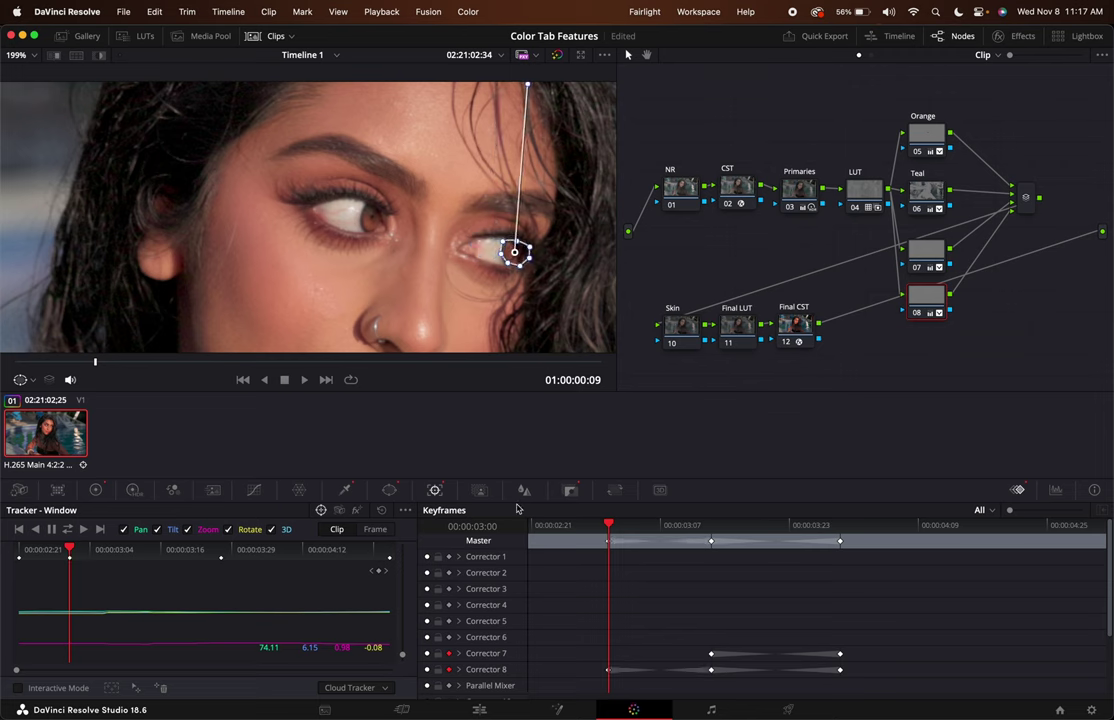
pyautogui.click(570, 490)
pyautogui.moveTo(272, 614); pyautogui.dragTo(262, 614)
pyautogui.click(274, 614)
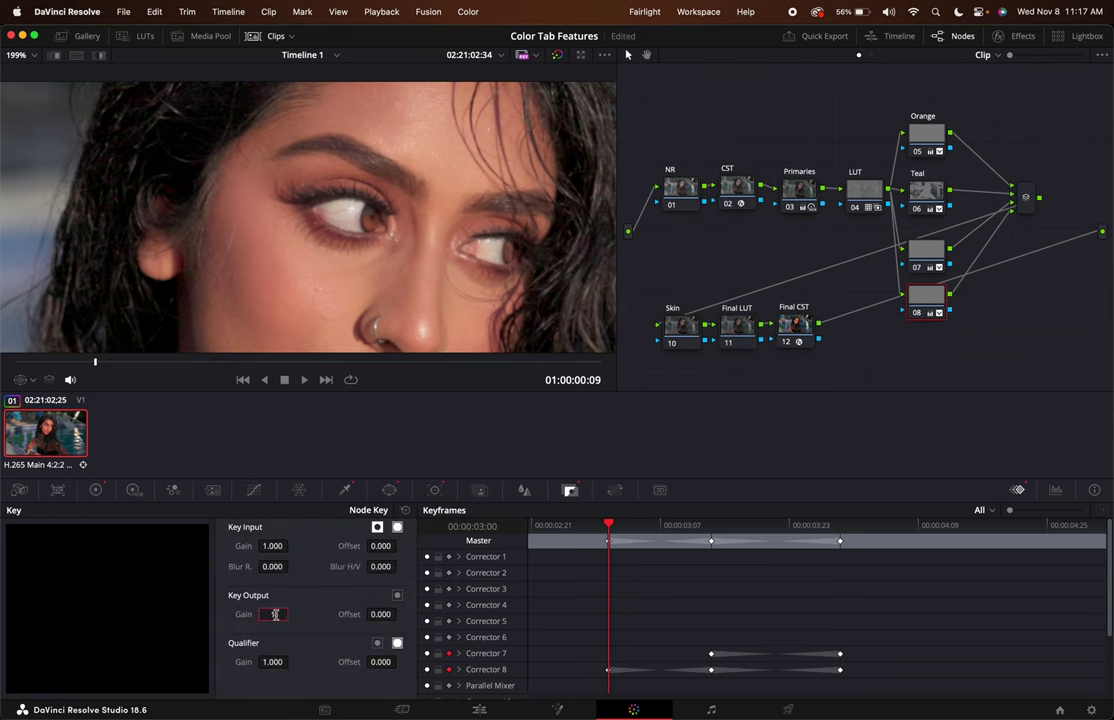
# - Select node 07 and realign its window onto the first iris
pyautogui.click(923, 258)
pyautogui.click(389, 490)
pyautogui.moveTo(337, 211); pyautogui.dragTo(372, 218)
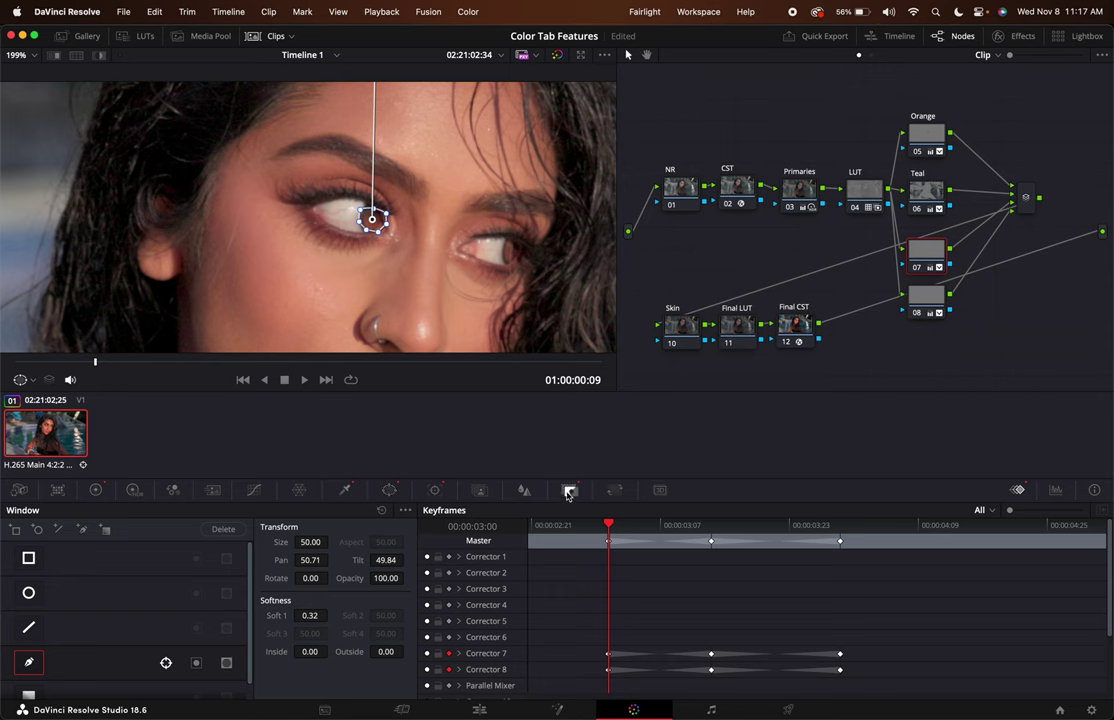
pyautogui.click(570, 490)
# - Check the masks in reverse playback, restore node 07's key output to full at the first keyframe, and advance to the blink
pyautogui.press('j')
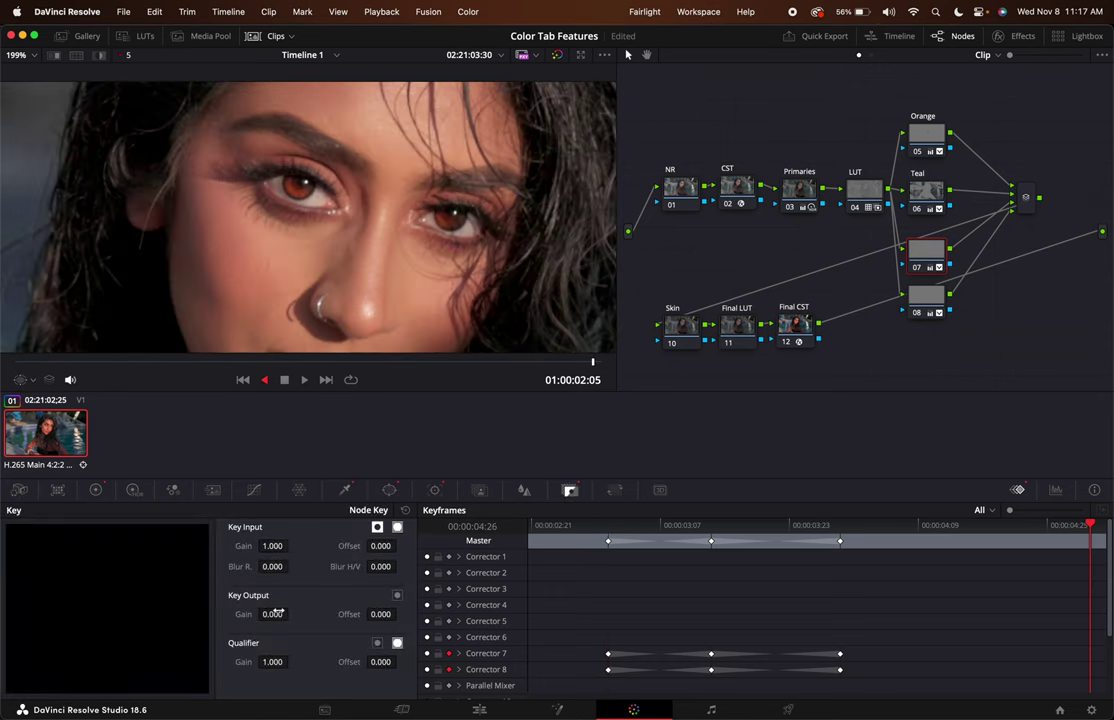
pyautogui.press('k')
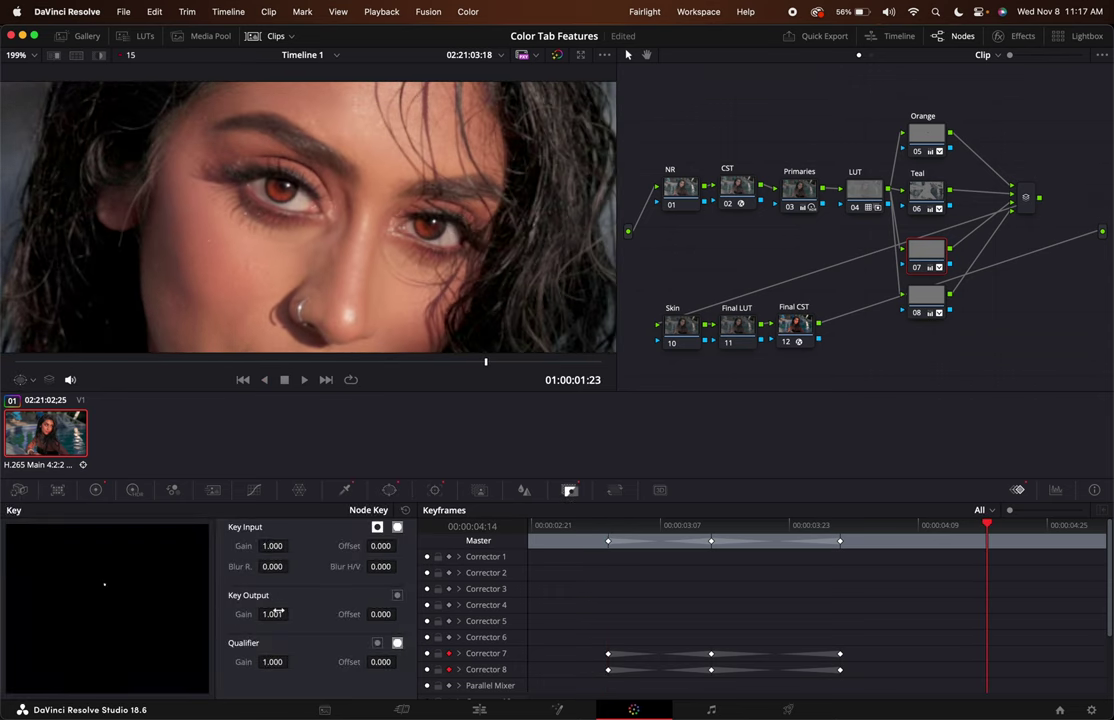
pyautogui.click(608, 533)
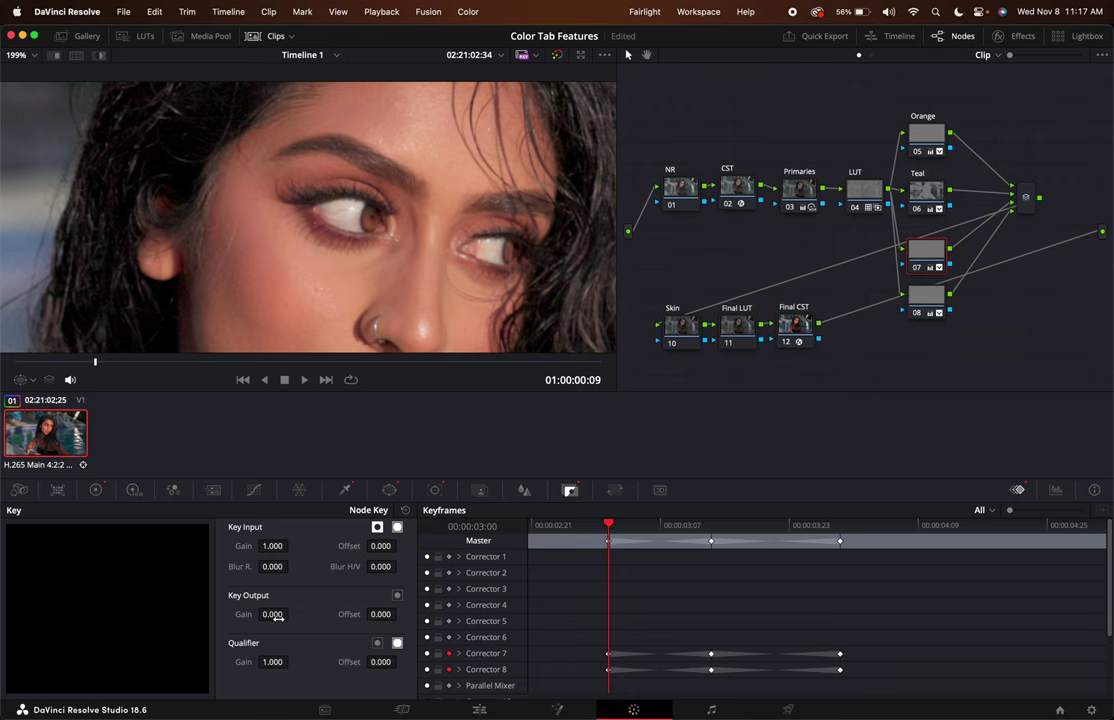
pyautogui.moveTo(277, 617); pyautogui.dragTo(272, 615)
pyautogui.moveTo(608, 525); pyautogui.dragTo(721, 526)
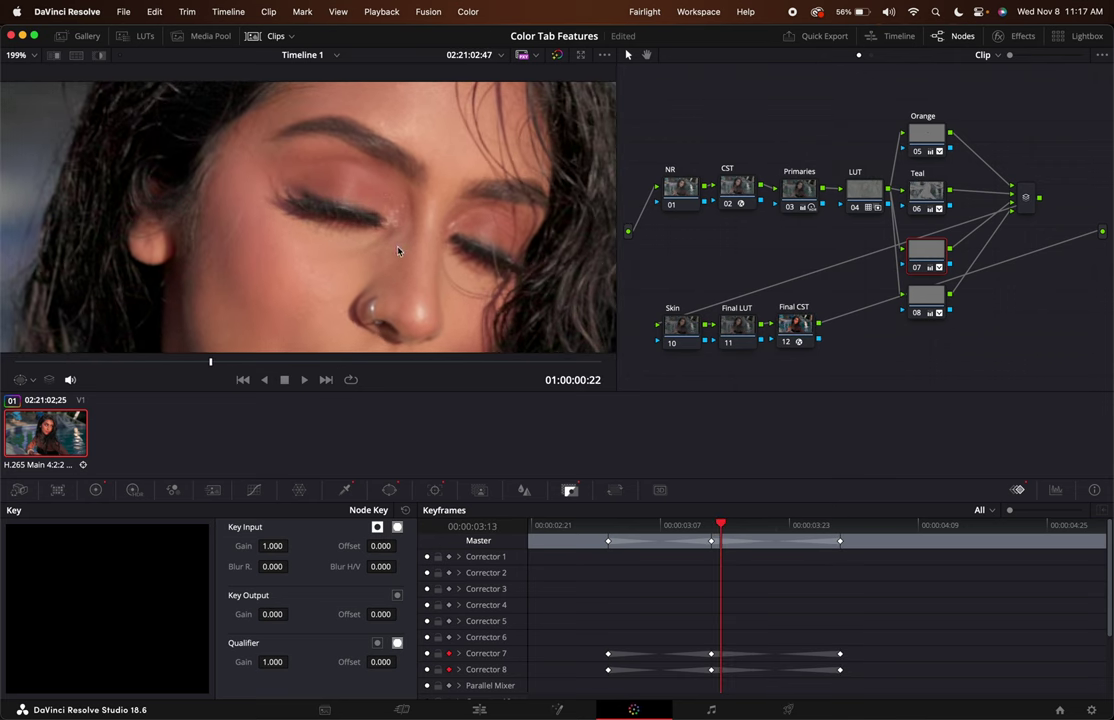
# - Set the viewer zoom to Fit and play the clip from an earlier point
pyautogui.click(21, 59)
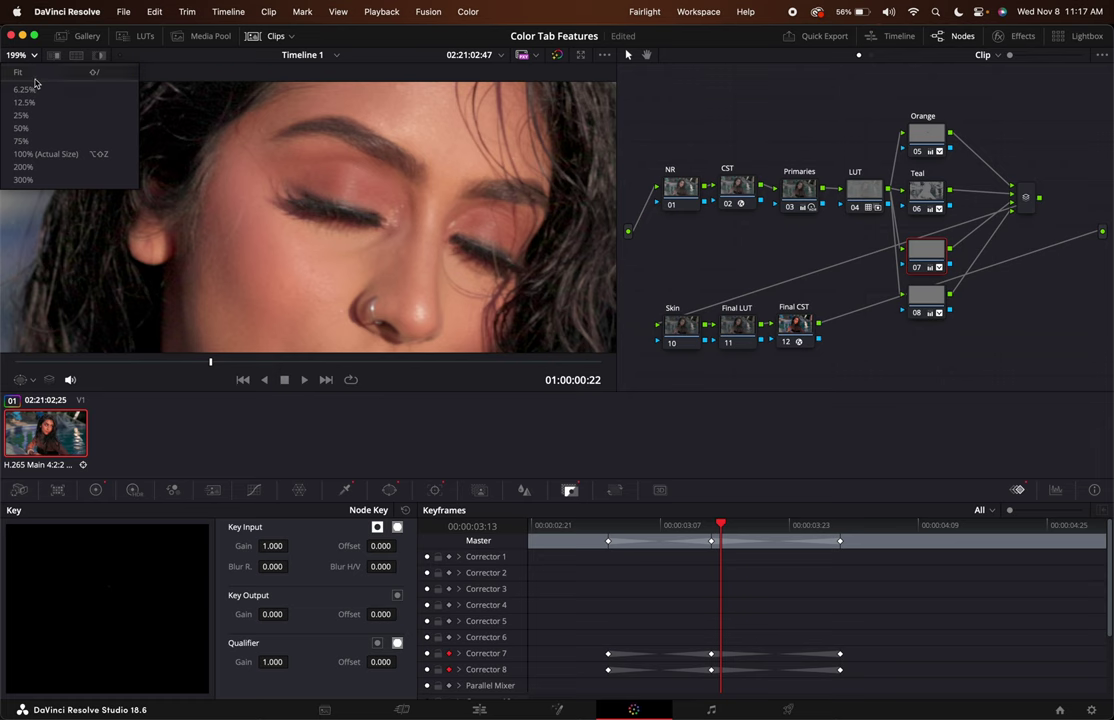
pyautogui.click(33, 72)
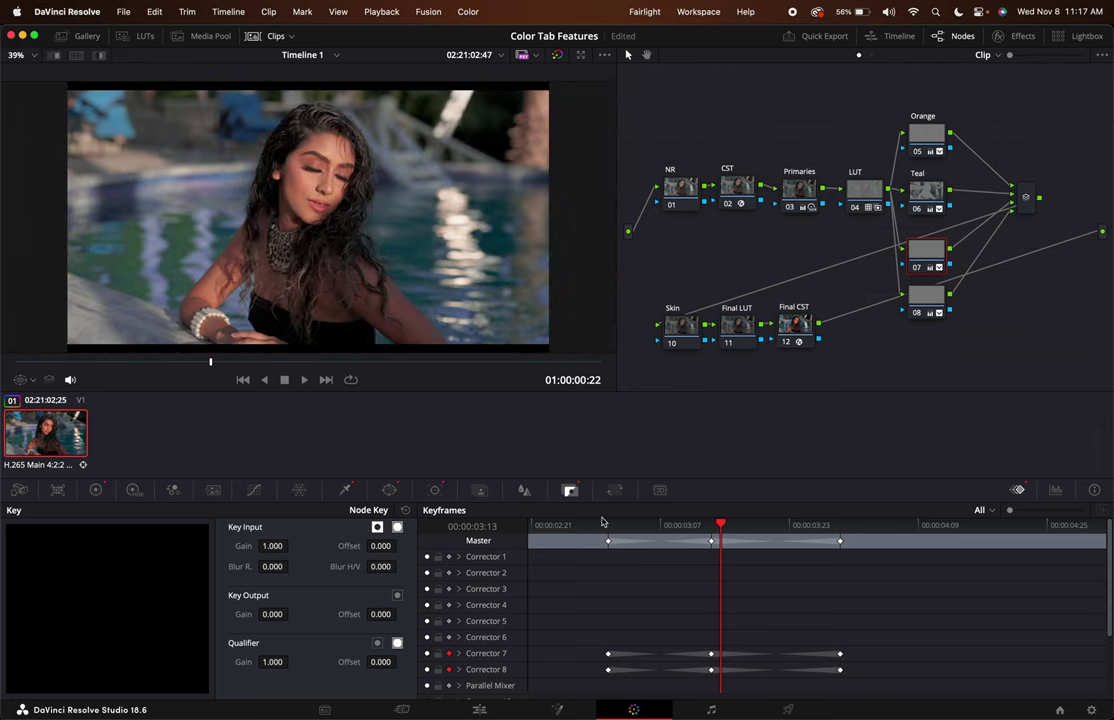
pyautogui.click(607, 524)
pyautogui.press('space')
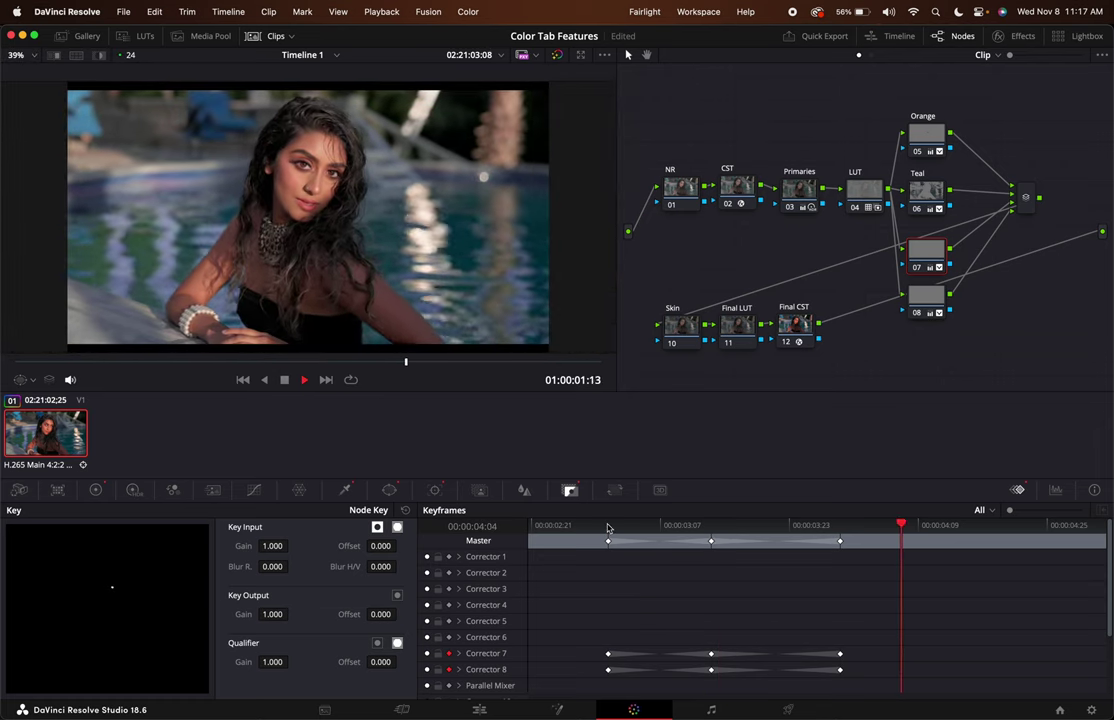
pyautogui.press('space')
# - Select the Orange, Teal, 07 and 08 nodes and toggle them off and on with Ctrl+D to compare
pyautogui.moveTo(956, 346); pyautogui.dragTo(866, 103)
pyautogui.hotkey('ctrl', 'd')
pyautogui.hotkey('ctrl', 'd')
pyautogui.hotkey('ctrl', 'd')
pyautogui.hotkey('ctrl', 'd')
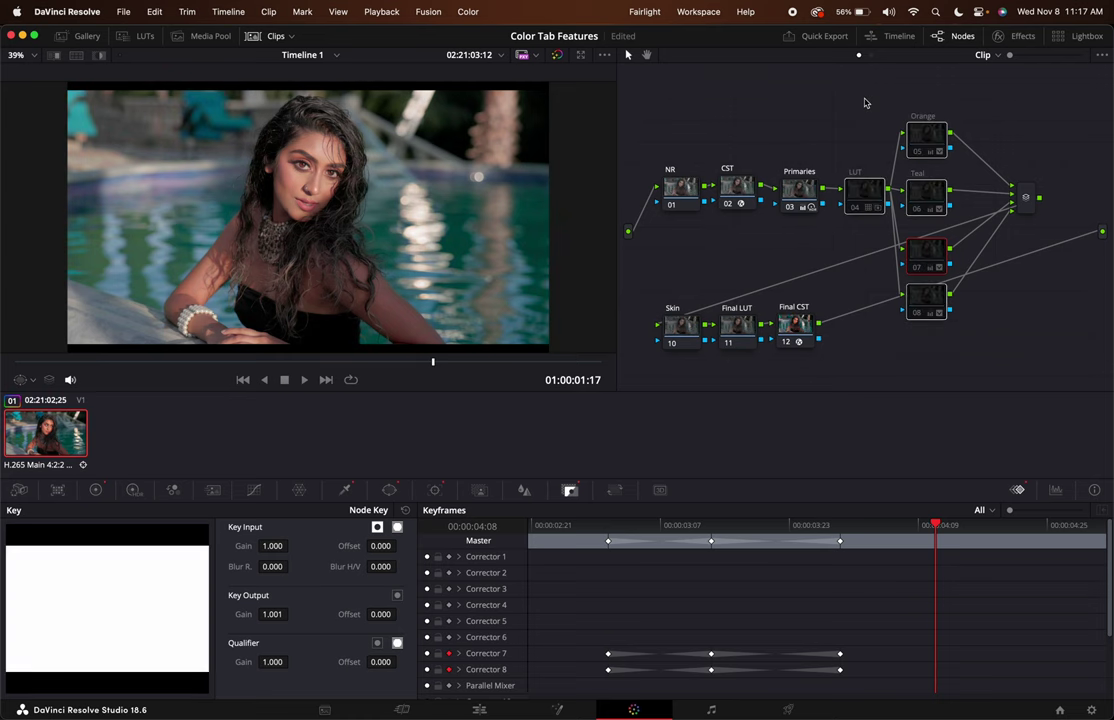
pyautogui.hotkey('ctrl', 'd')
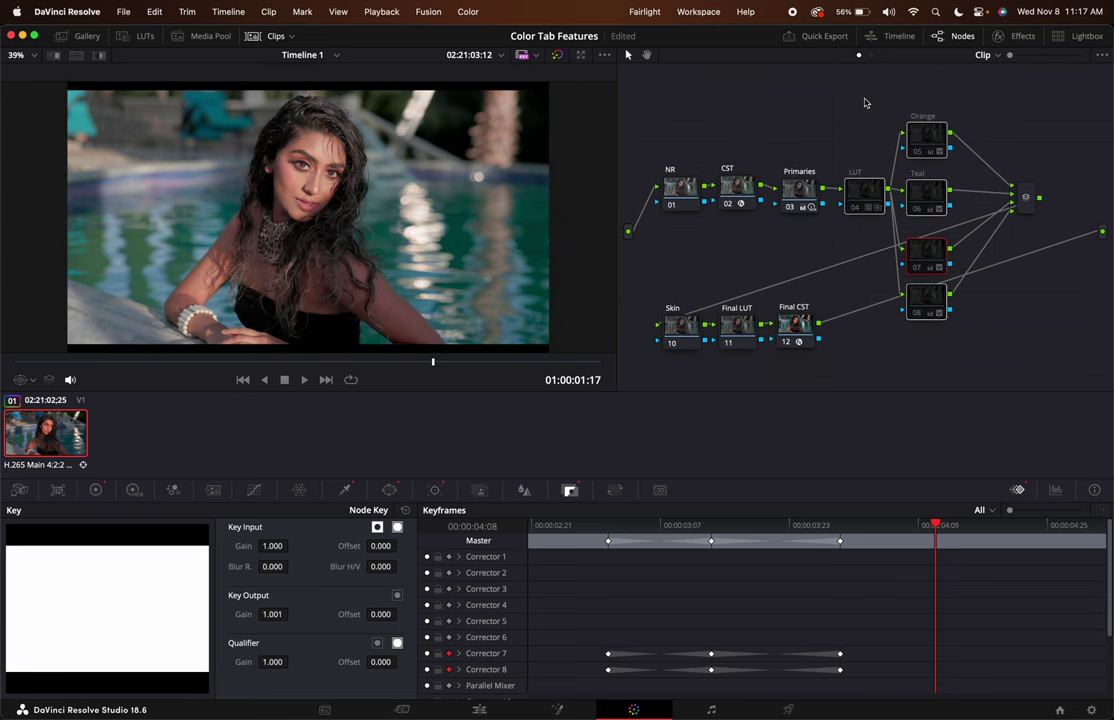
pyautogui.hotkey('ctrl', 'd')
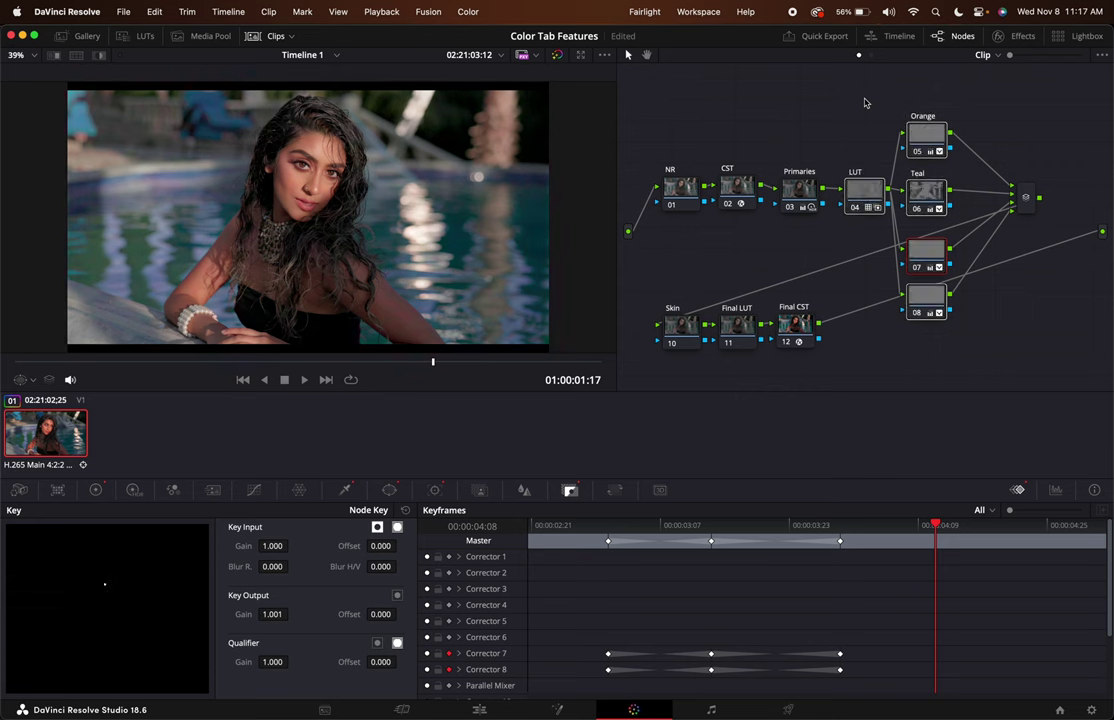